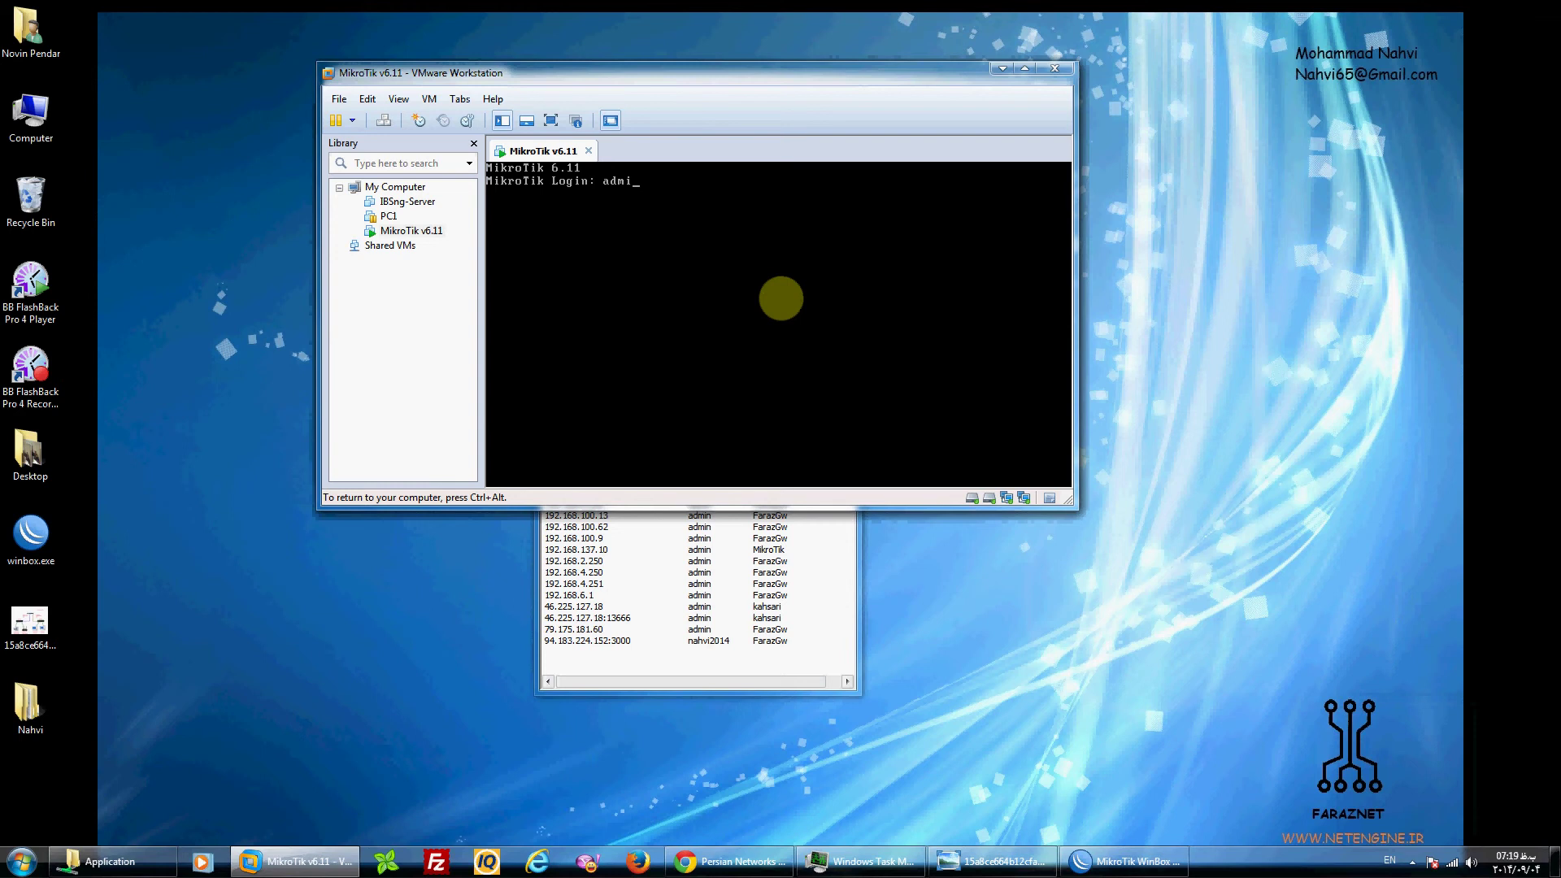
# Log in to the MikroTik router console as admin with an empty password.
pyautogui.write('n')
pyautogui.press('Return')
pyautogui.press('Return')
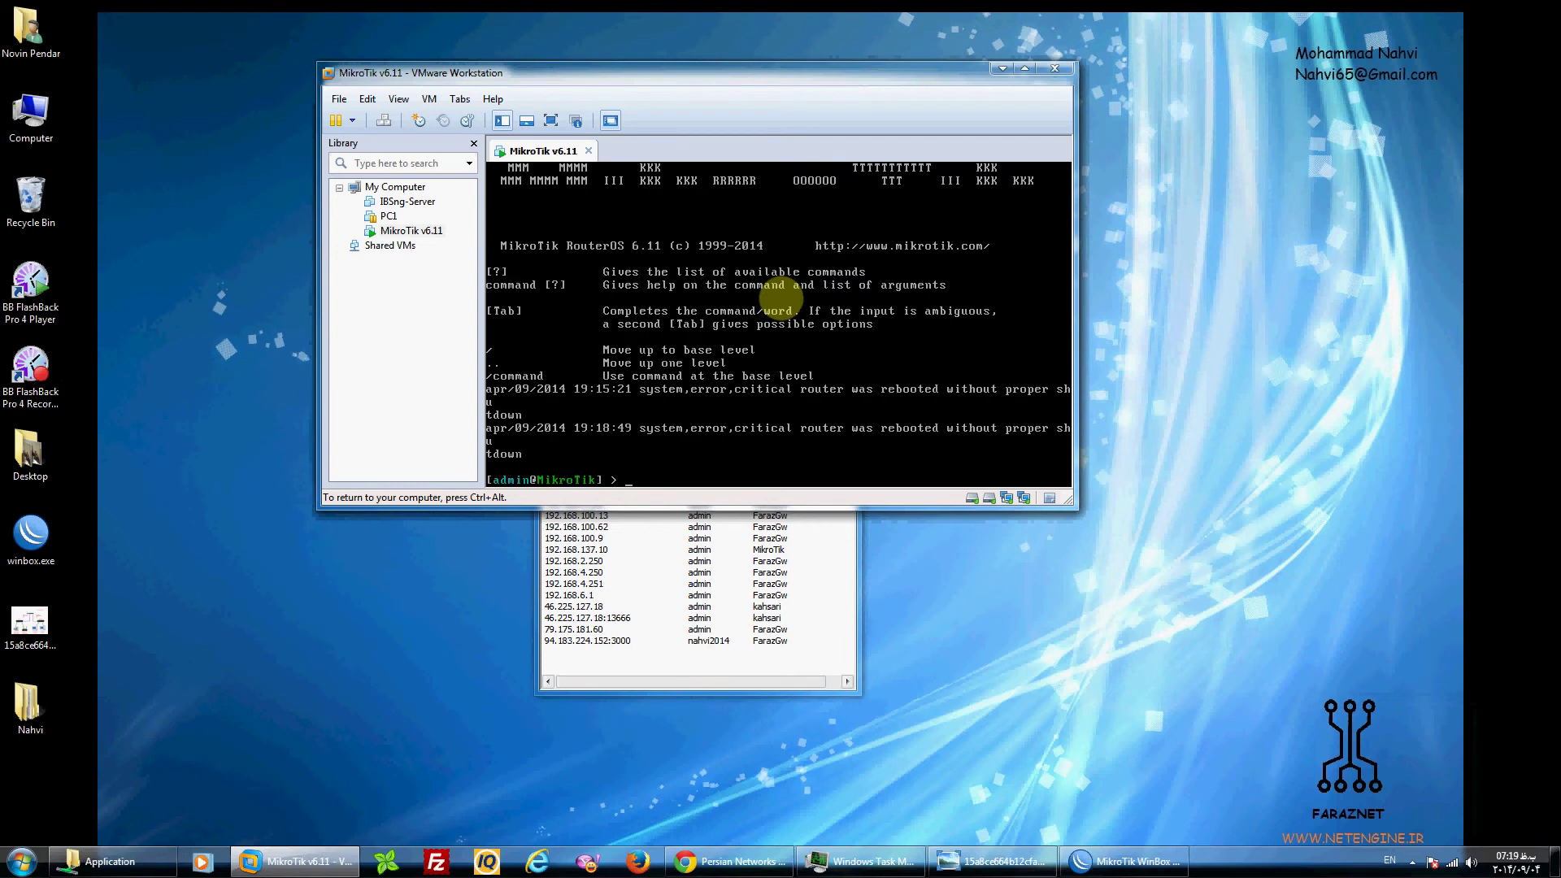
# Enter the router's interface level and print the list of interfaces.
pyautogui.write('int')
pyautogui.press('Return')
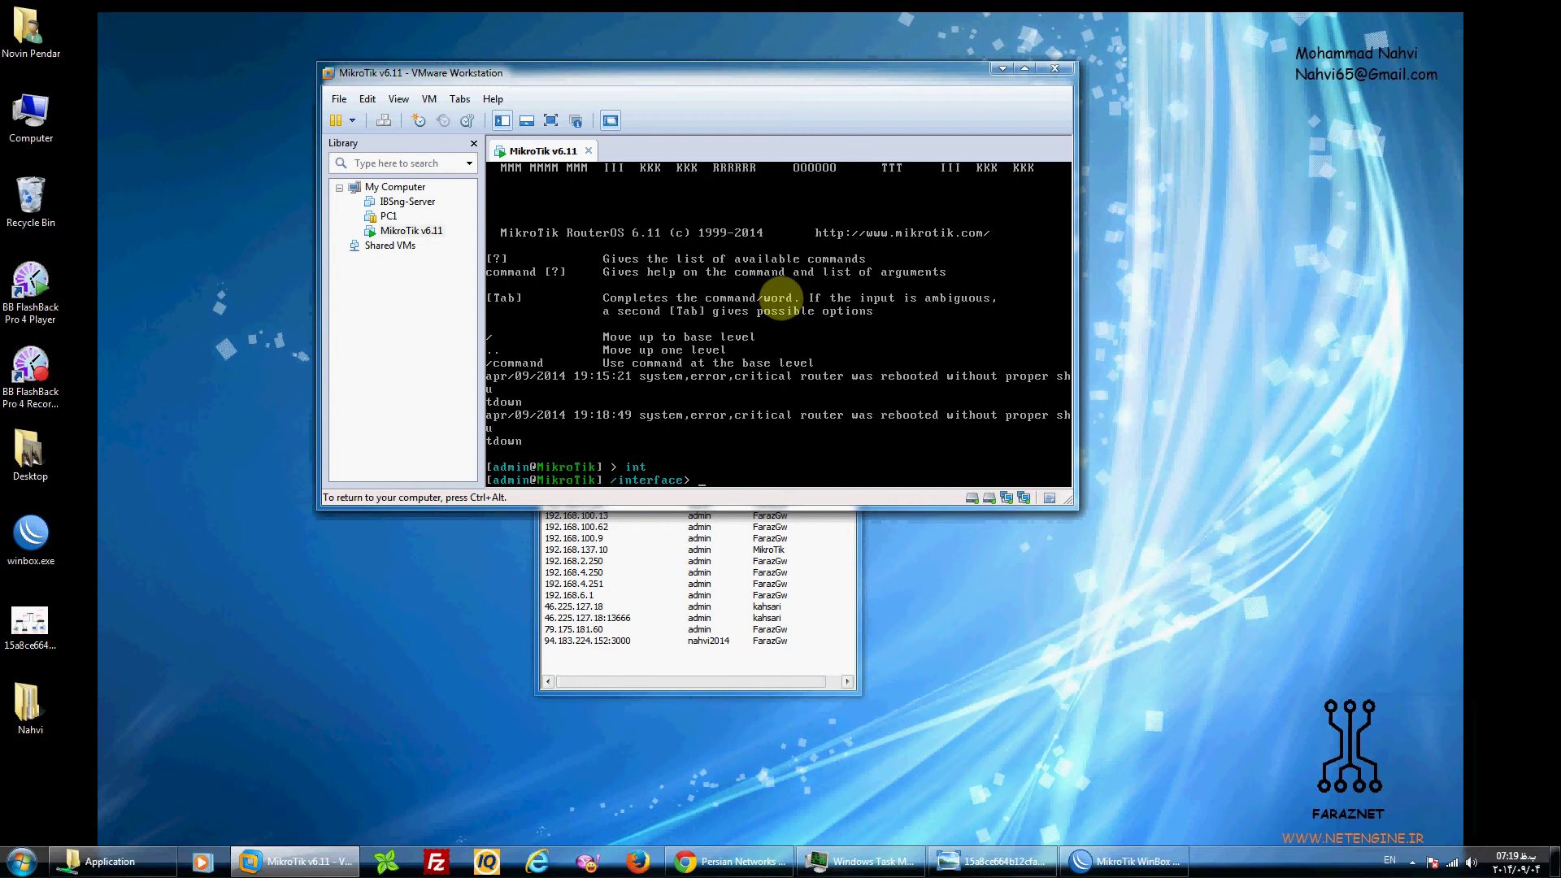
pyautogui.write('print')
pyautogui.press('Return')
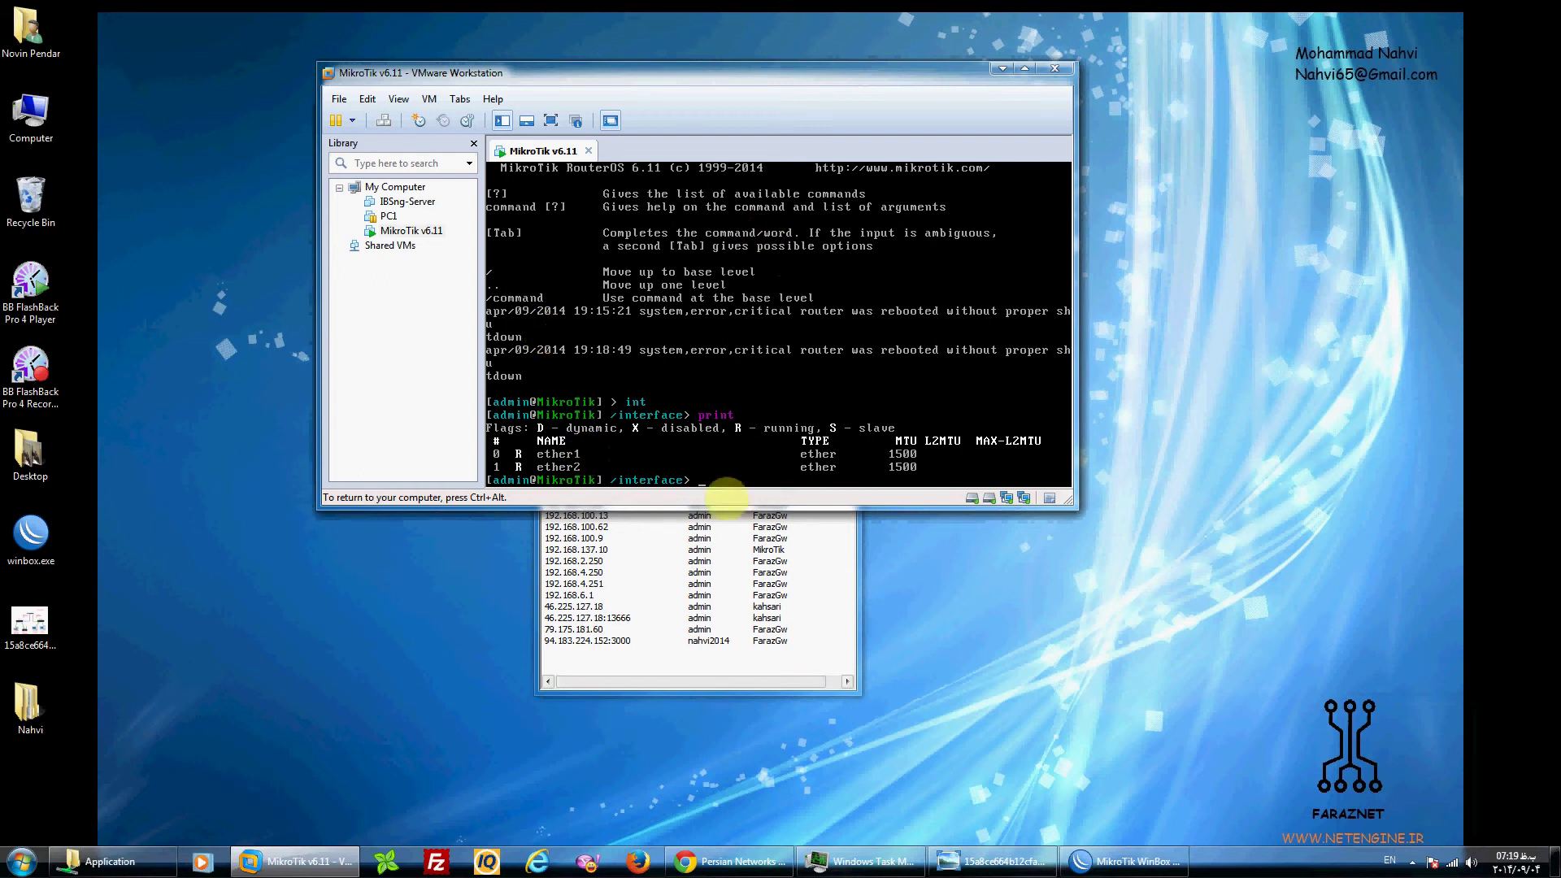
pyautogui.hotkey('ctrl', 'alt')
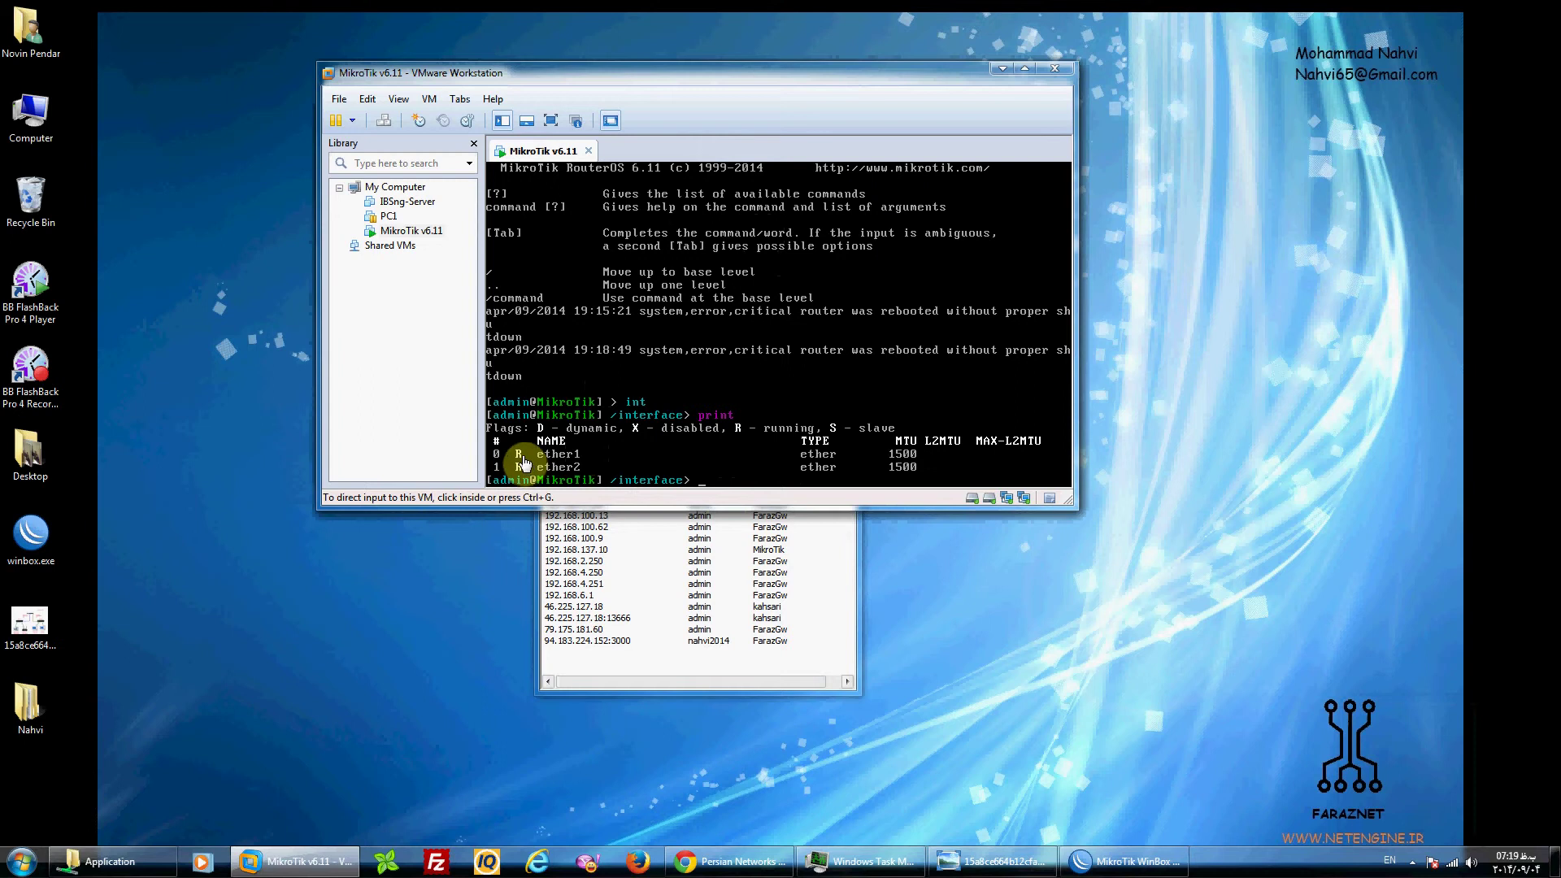
pyautogui.click(771, 485)
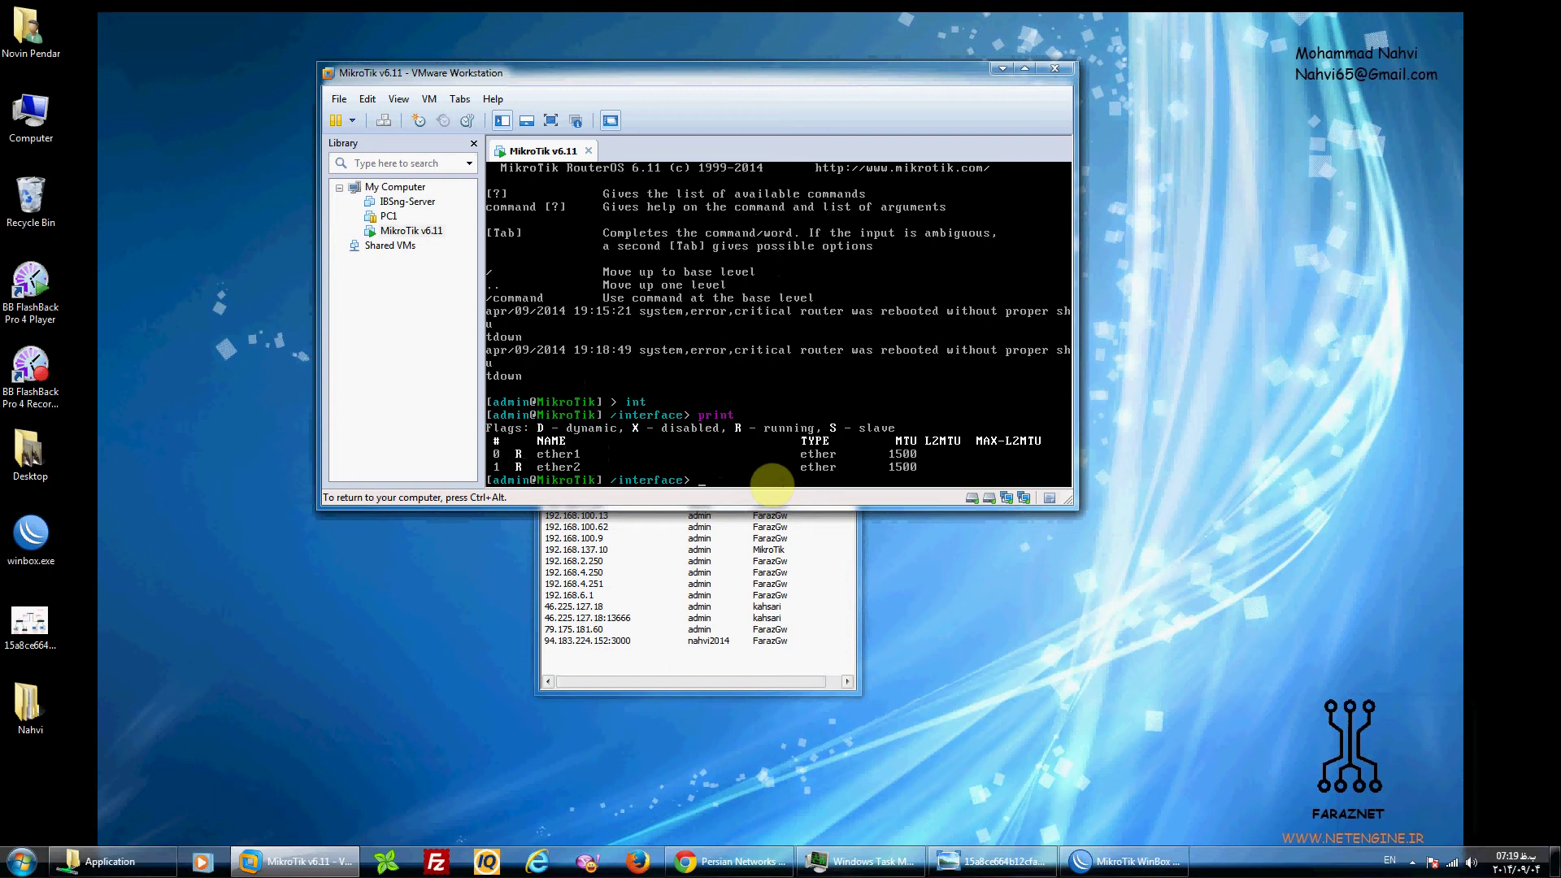
# Examine the network diagram image for the WAN and LAN addressing and return to the router console.
pyautogui.hotkey('ctrl', 'alt')
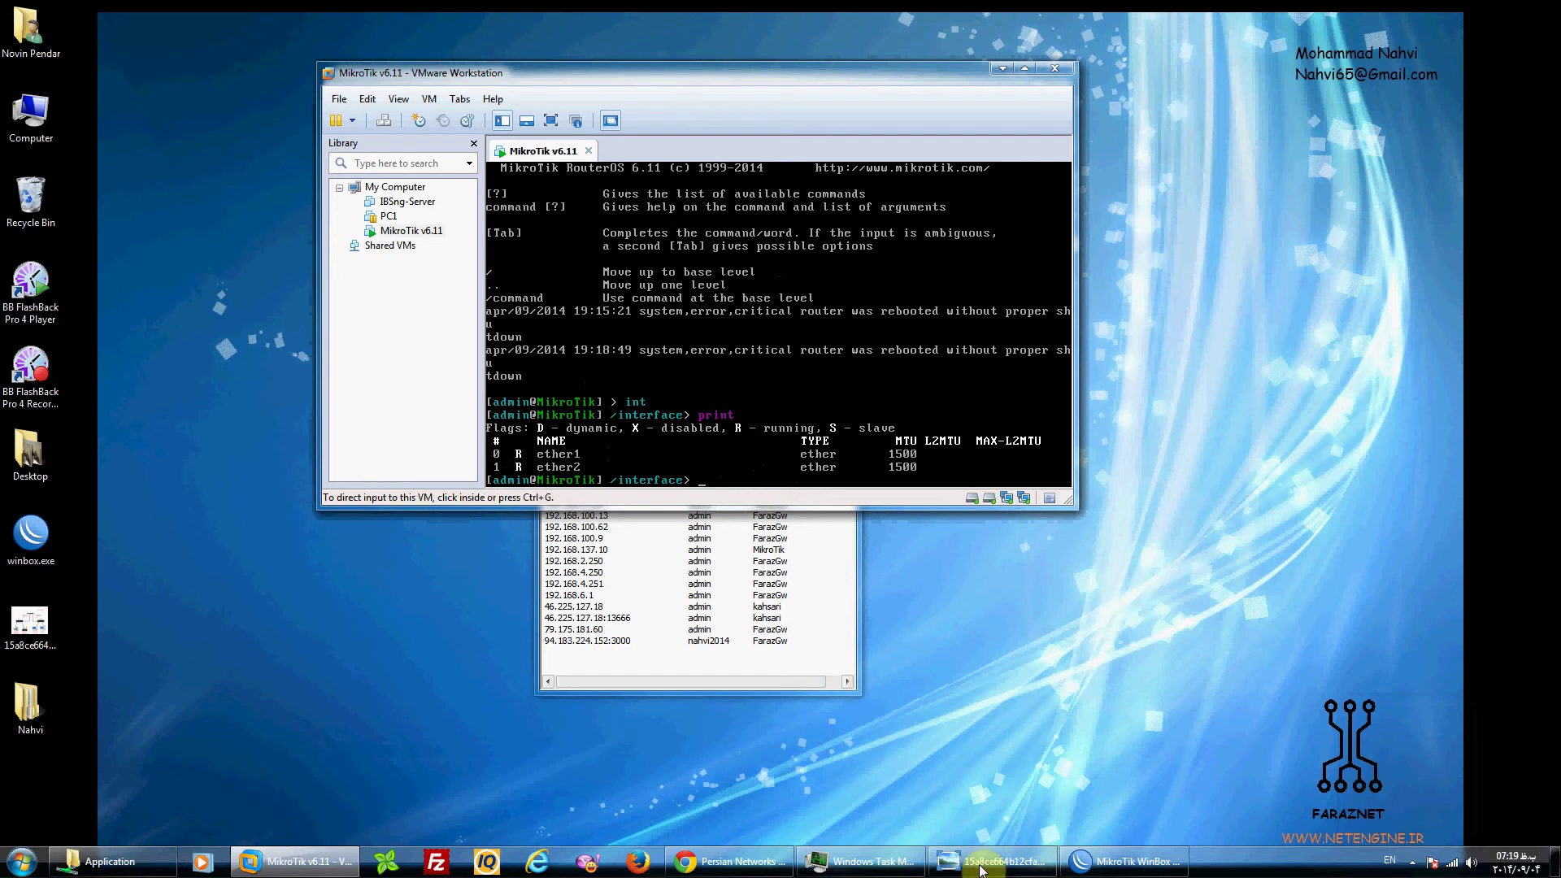
pyautogui.click(982, 868)
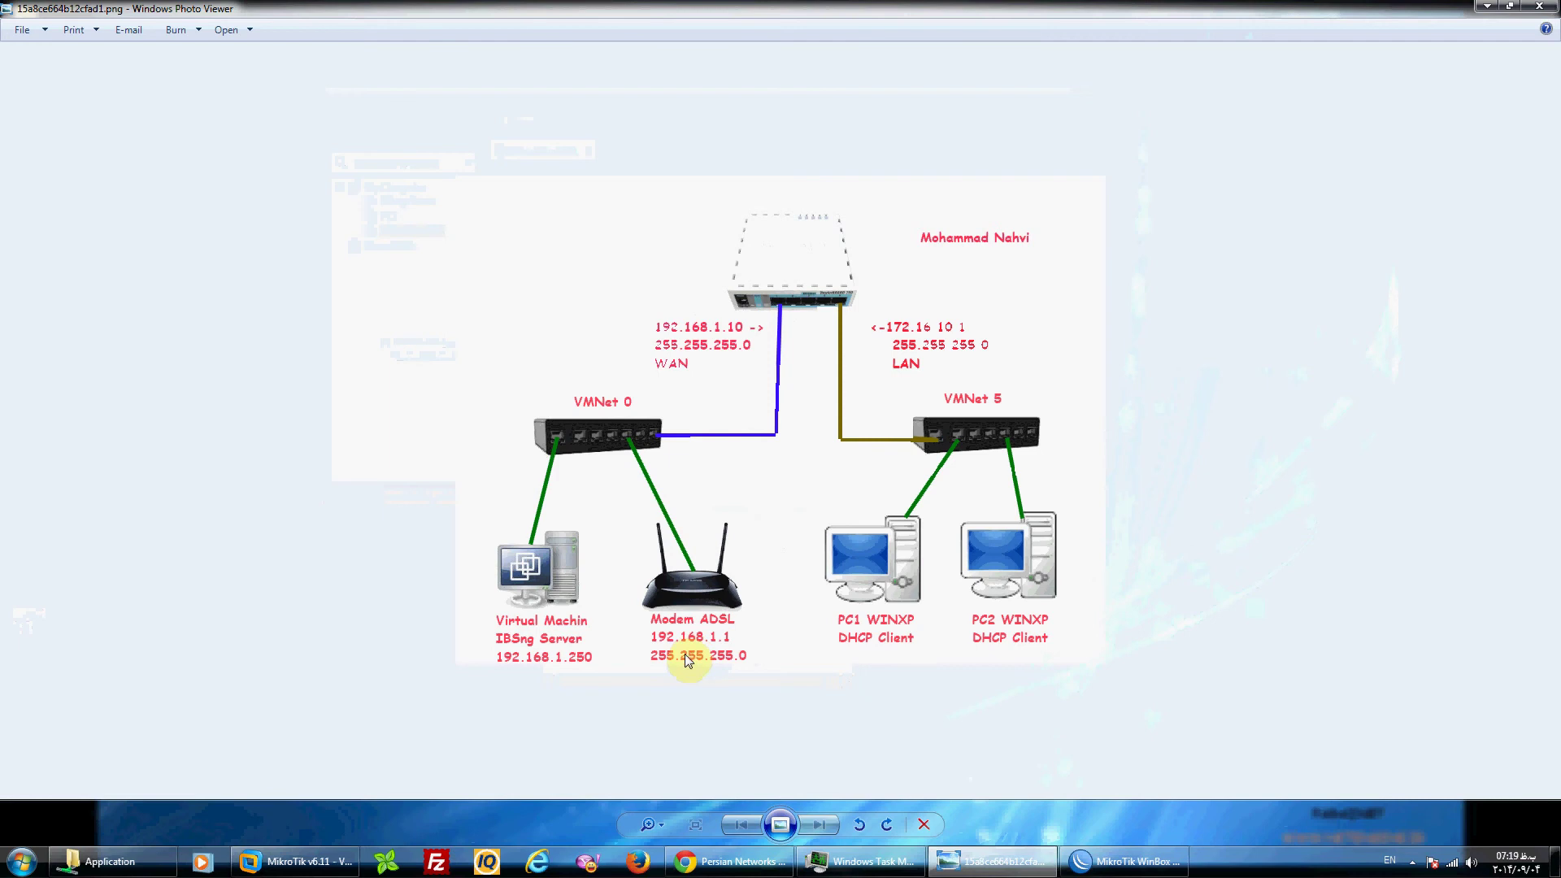
pyautogui.click(1486, 5)
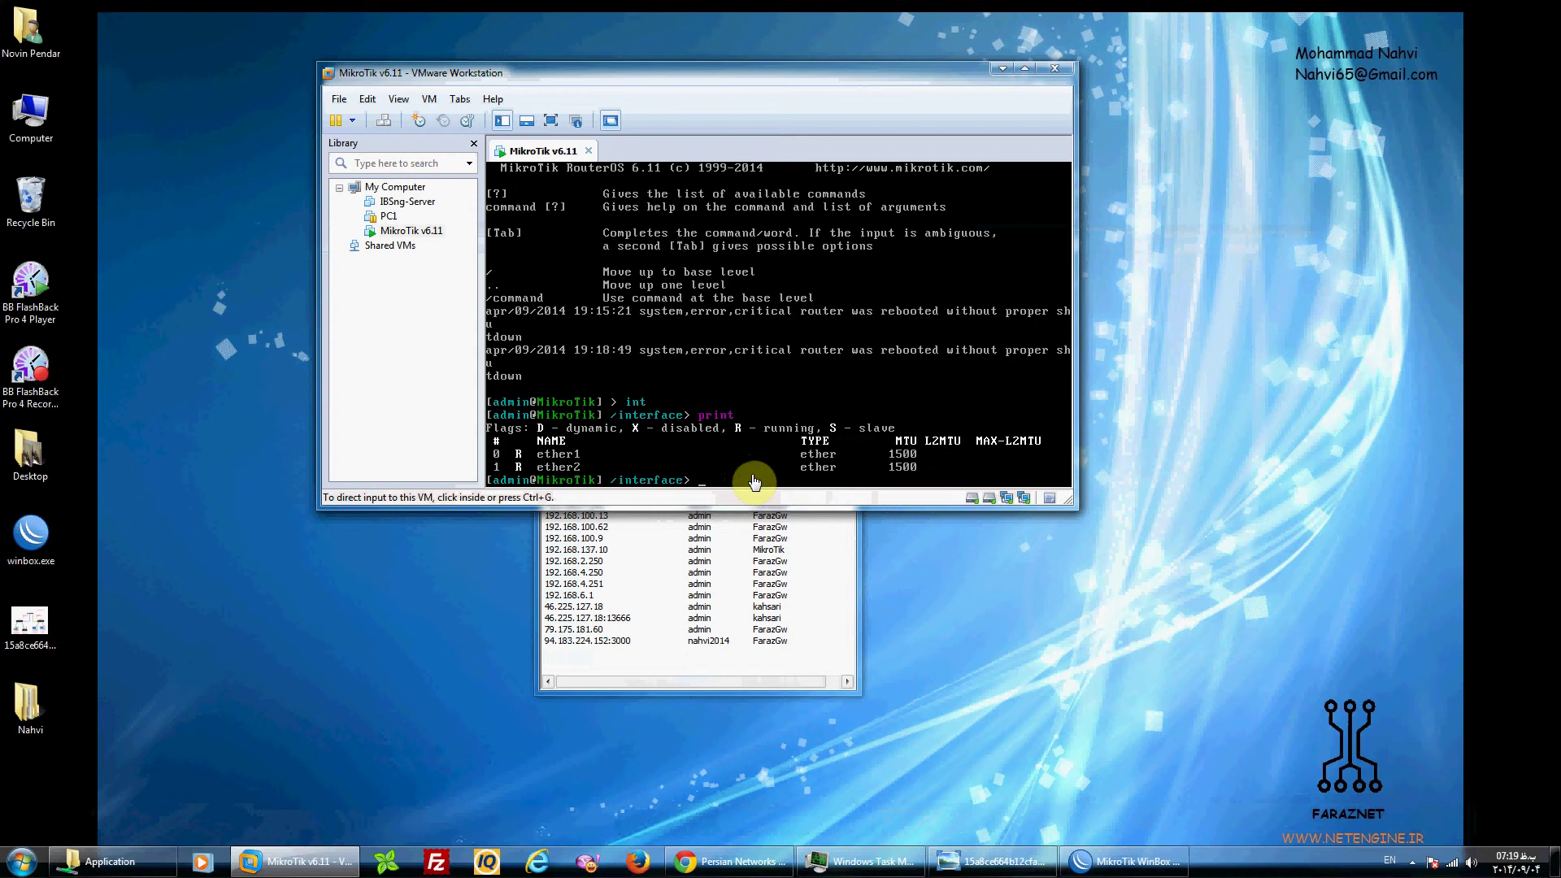
pyautogui.click(755, 482)
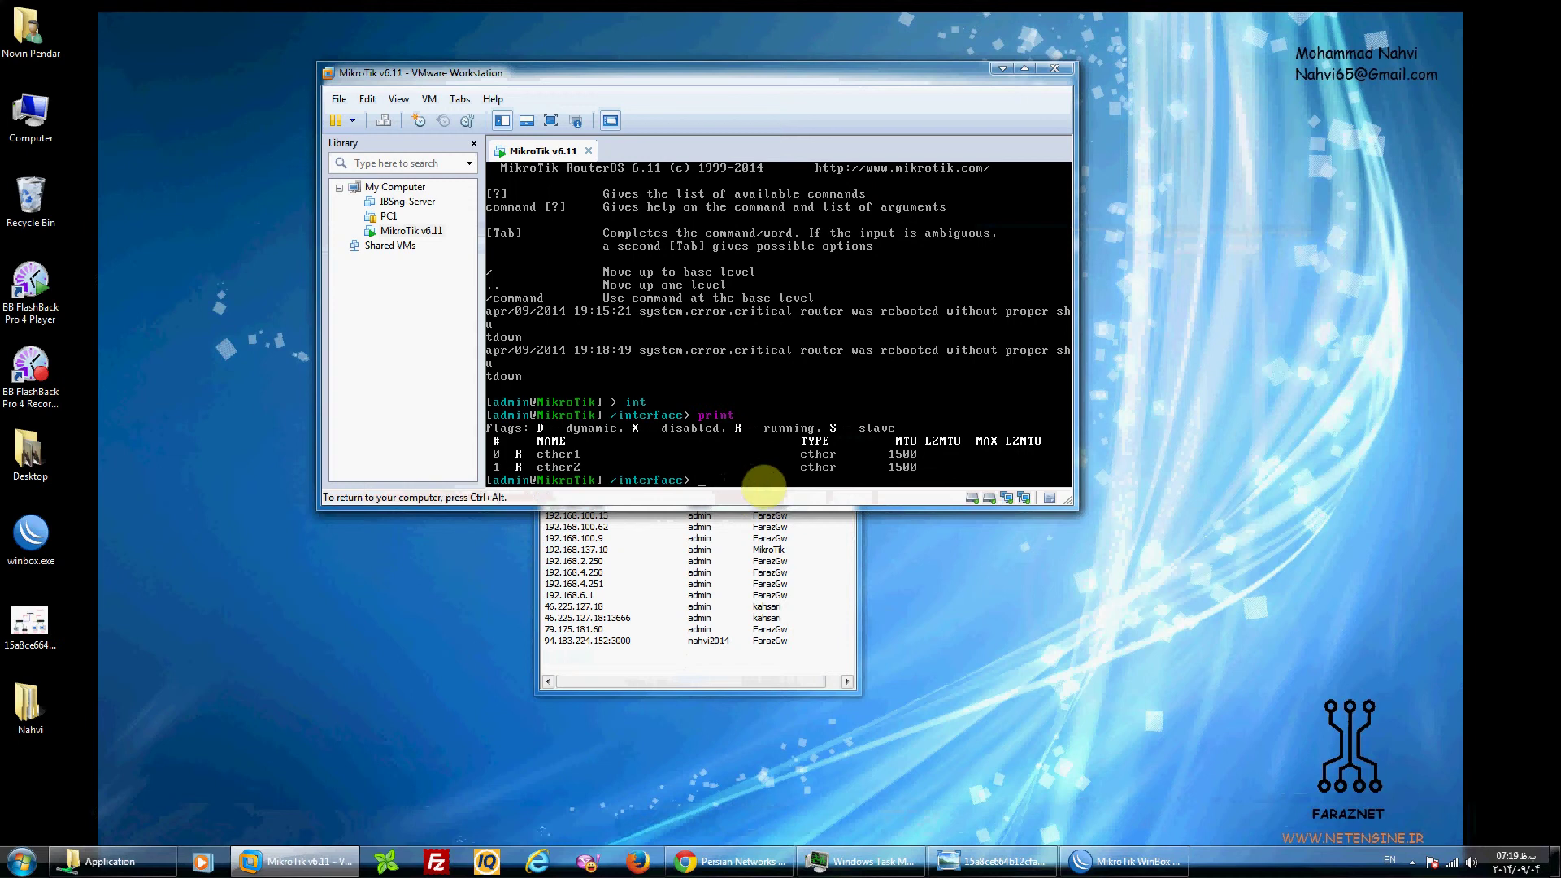
# Go back to the console's base level and enter the ip address level.
pyautogui.write('/')
pyautogui.press('Return')
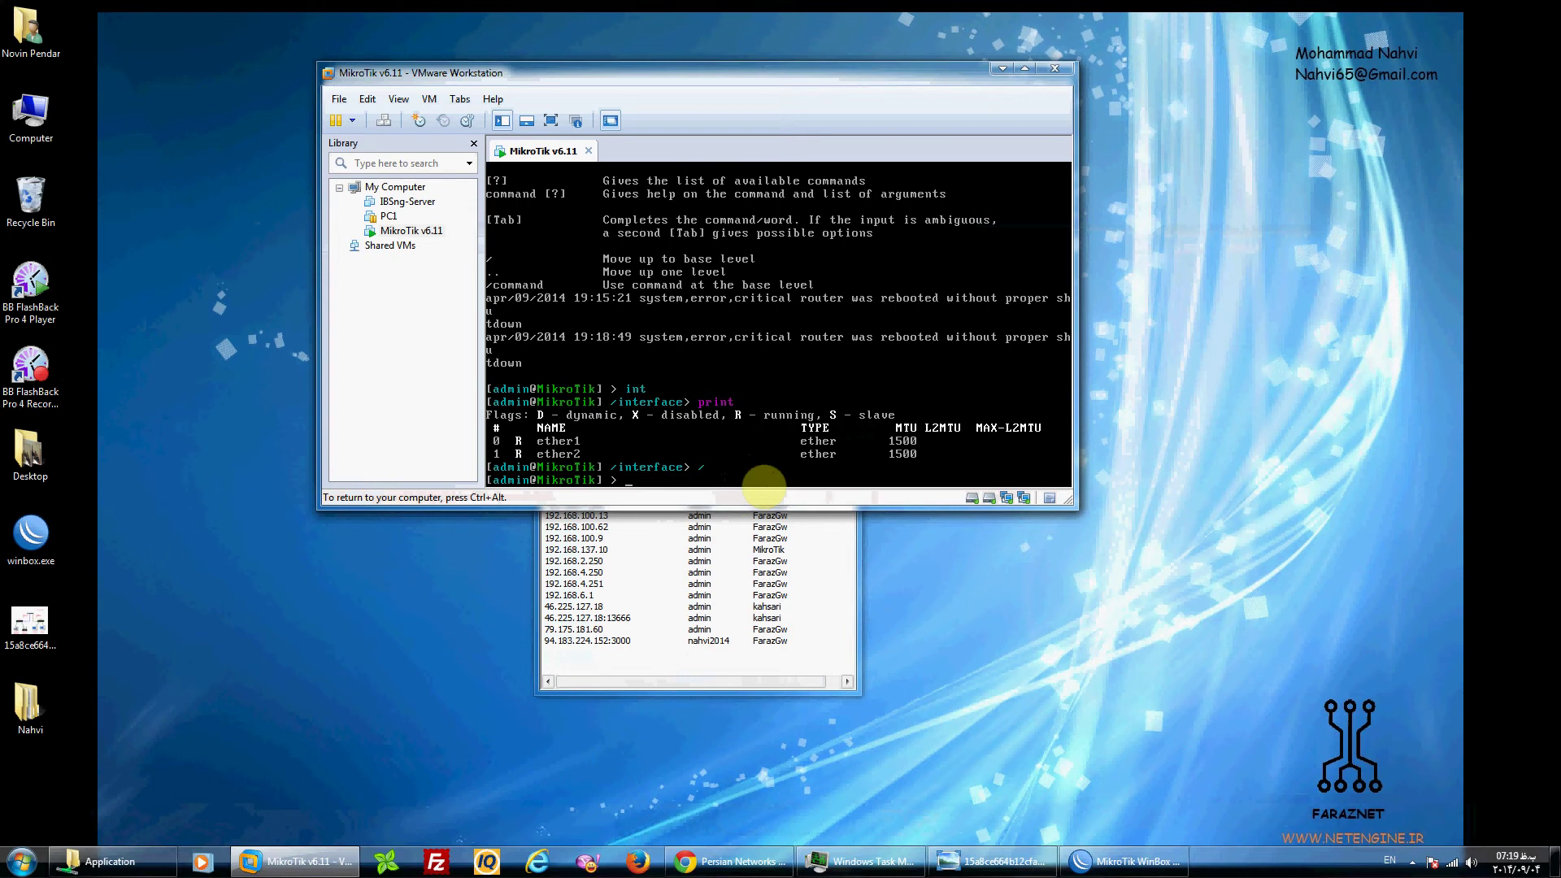
pyautogui.write('ip')
pyautogui.press('Return')
pyautogui.write('add')
pyautogui.press('Return')
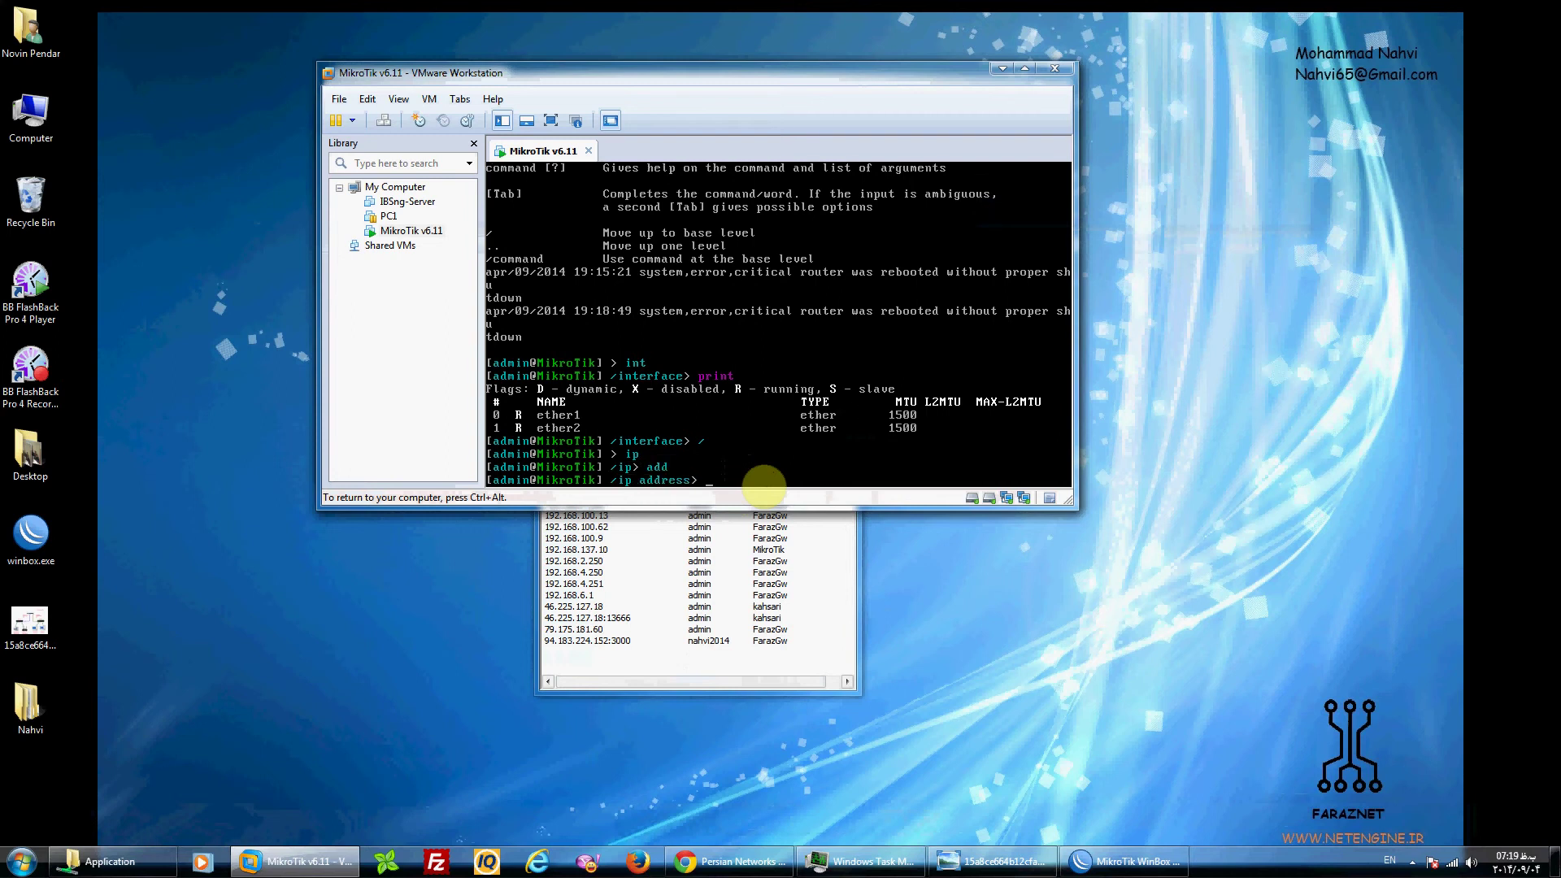
# Add the address 192.168.6.250/24 to interface ether1 and print the router's address list.
pyautogui.write('add address=')
pyautogui.press('BackSpace')
pyautogui.press('BackSpace')
pyautogui.press('BackSpace')
pyautogui.press('BackSpace')
pyautogui.press('BackSpace')
pyautogui.press('BackSpace')
pyautogui.press('BackSpace')
pyautogui.press('BackSpace')
pyautogui.press('BackSpace')
pyautogui.write('address=192.168.6.250/24 interface=')
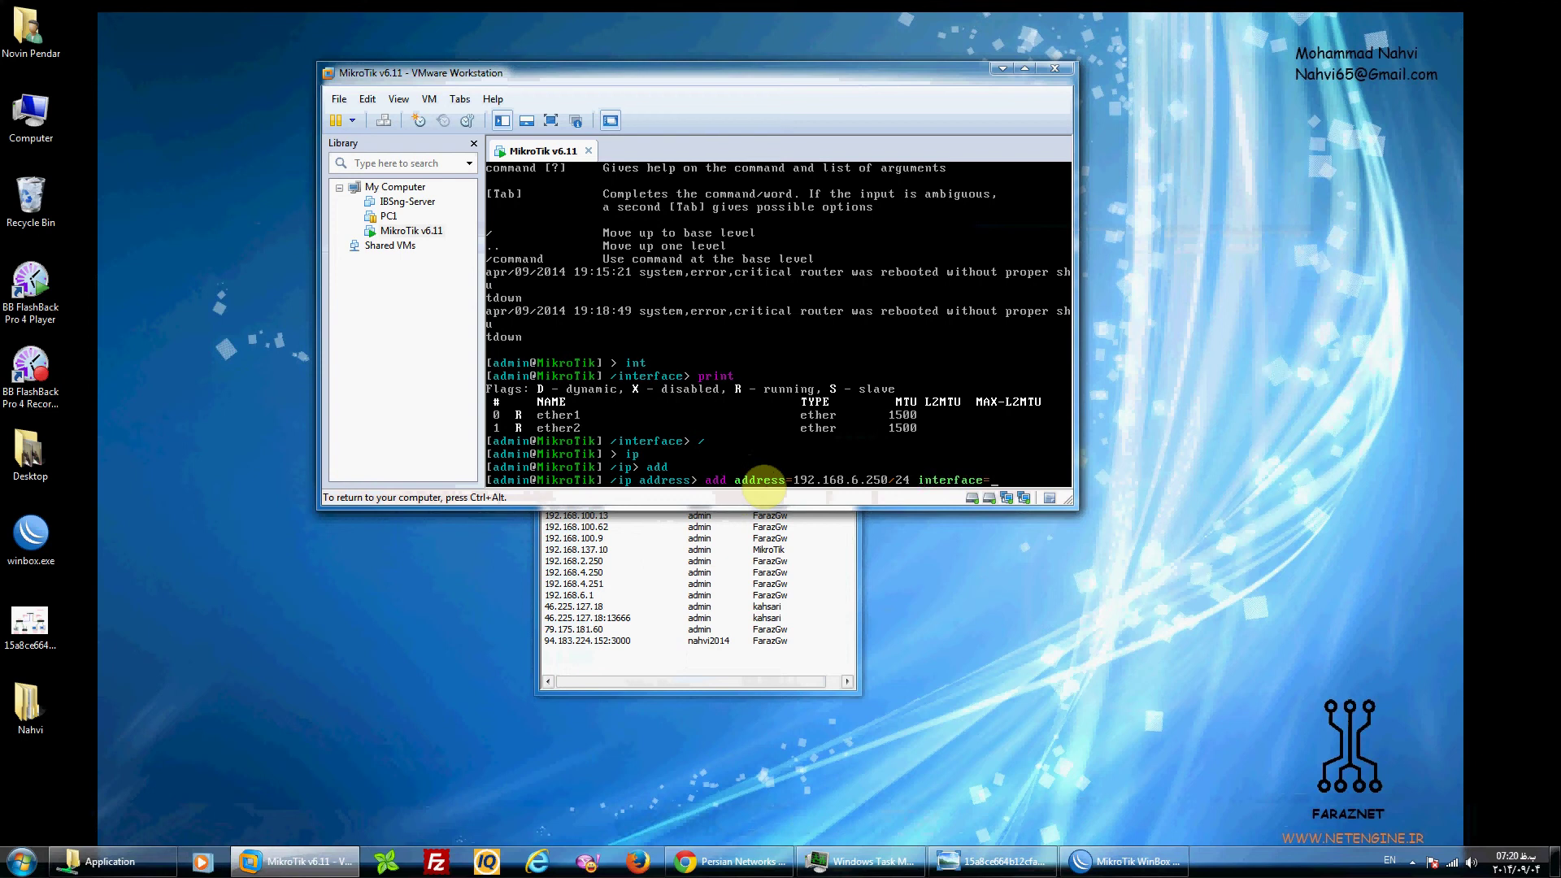
pyautogui.write('ether1')
pyautogui.press('Return')
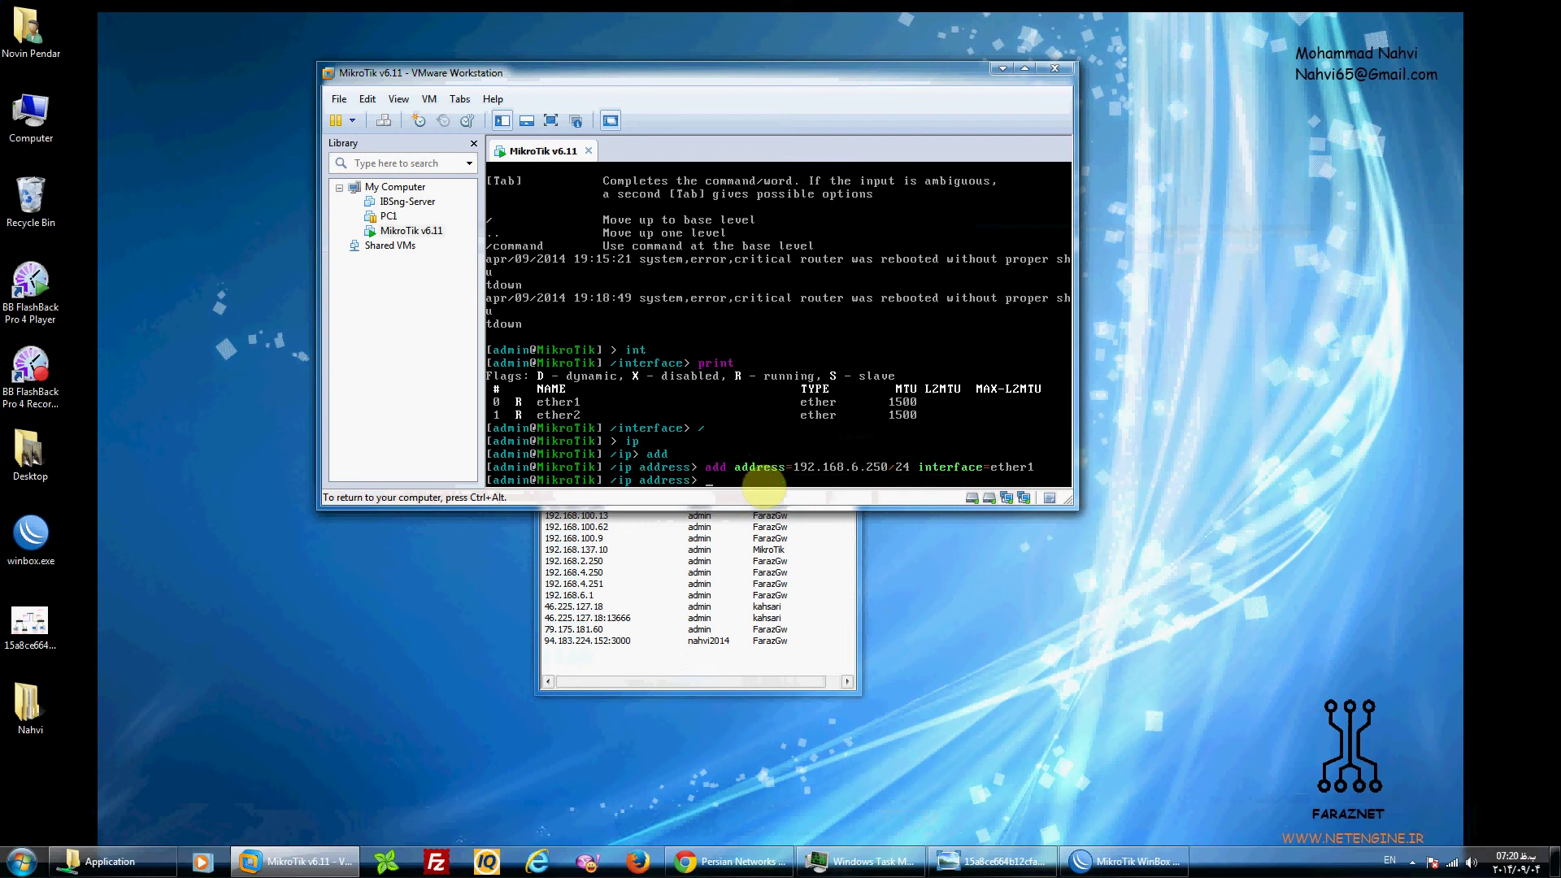
pyautogui.write('print')
pyautogui.press('Return')
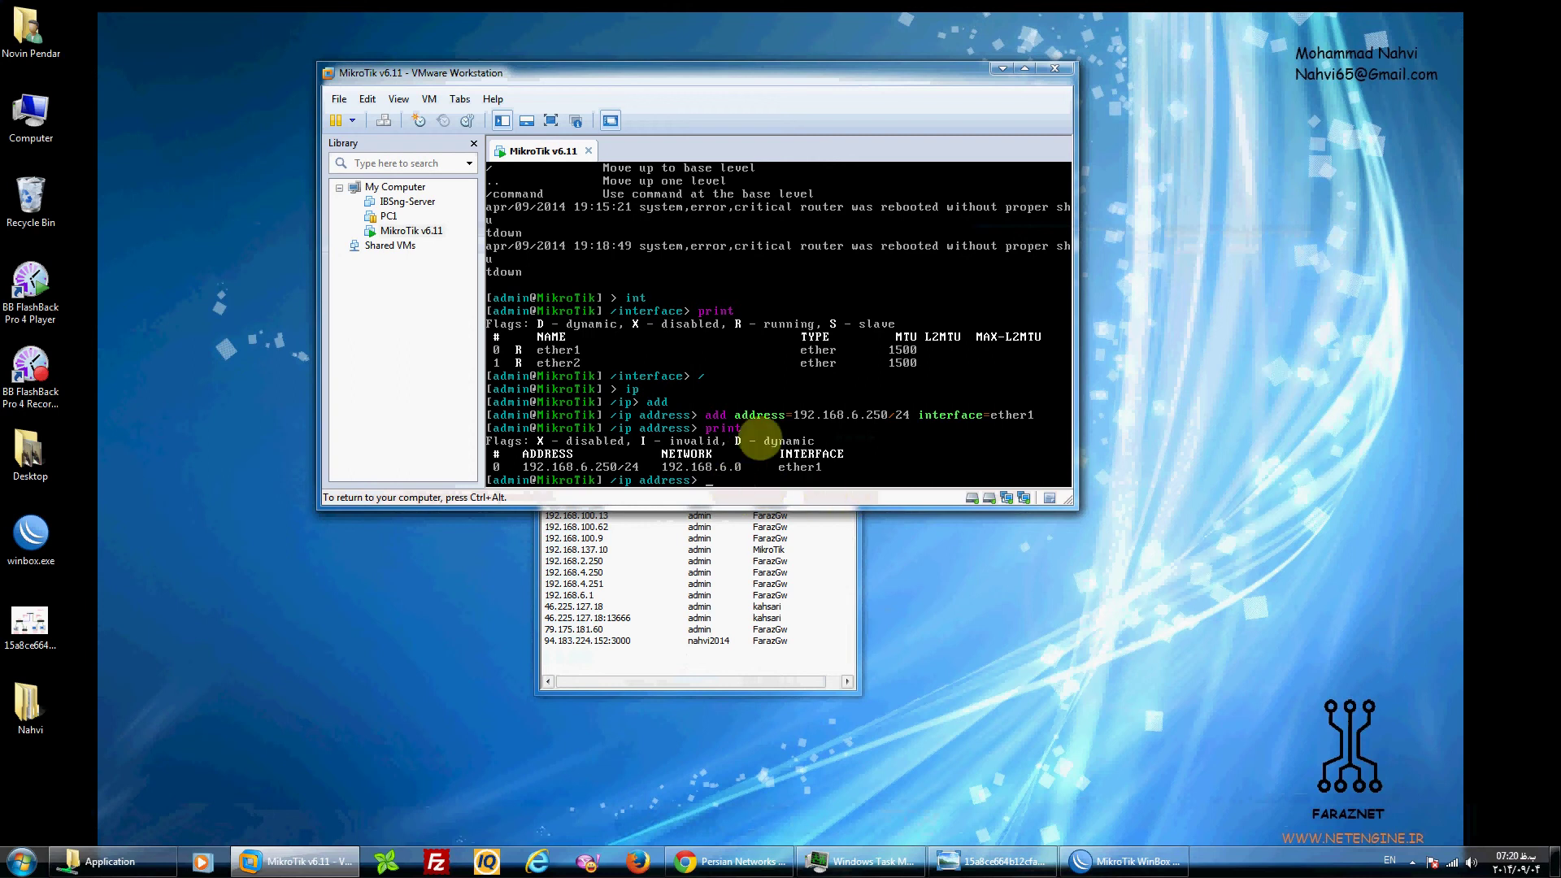
# Launch WinBox and connect to the router at 192.168.6.250 as admin with the saved password cleared.
pyautogui.hotkey('ctrl', 'alt')
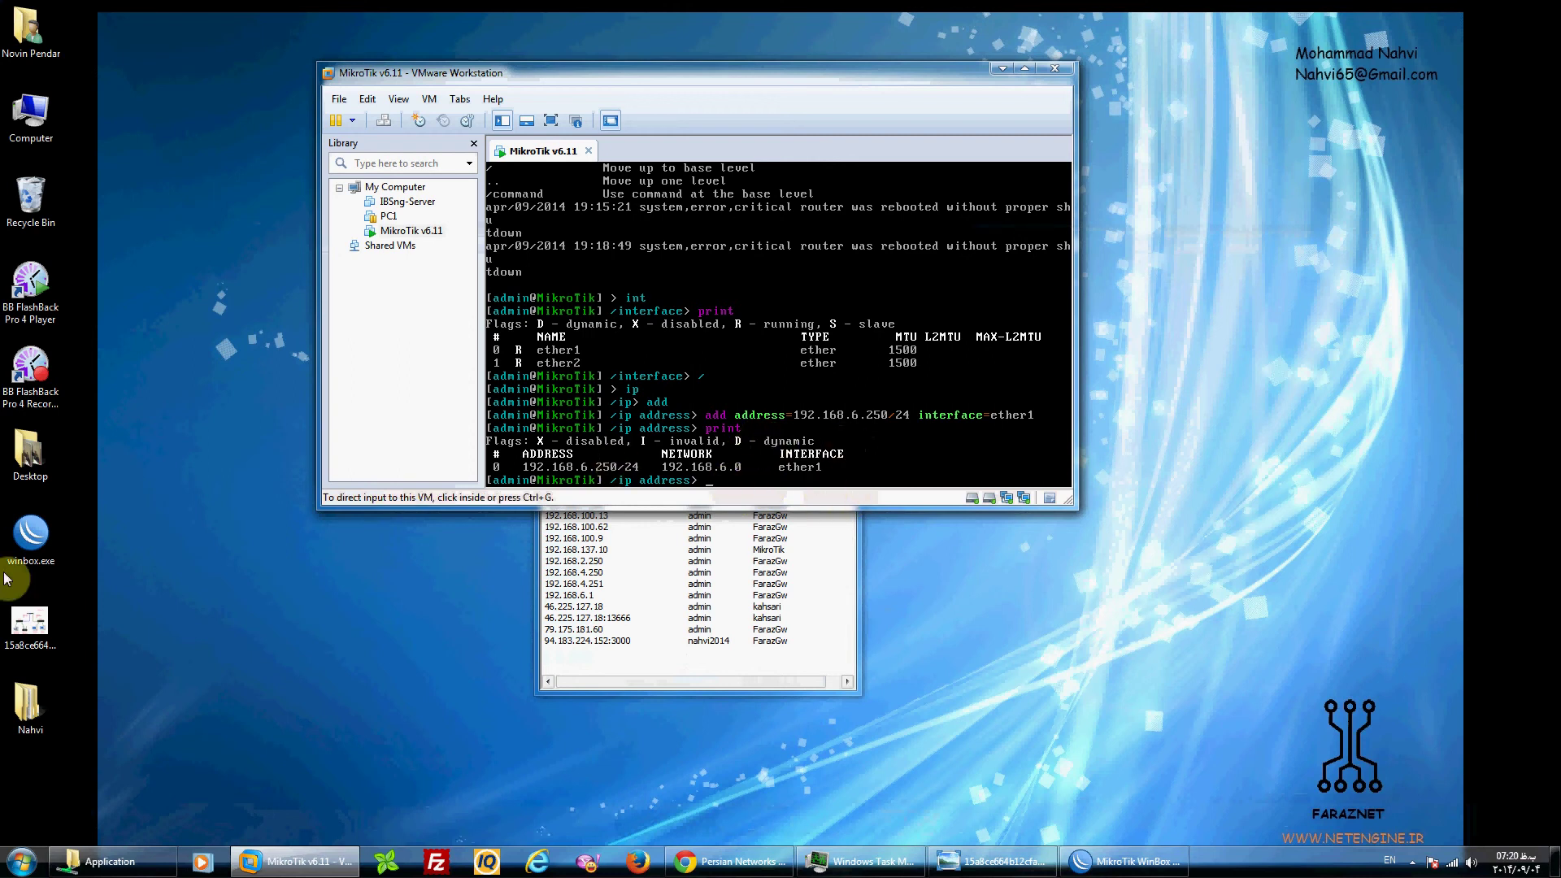
pyautogui.doubleClick(29, 538)
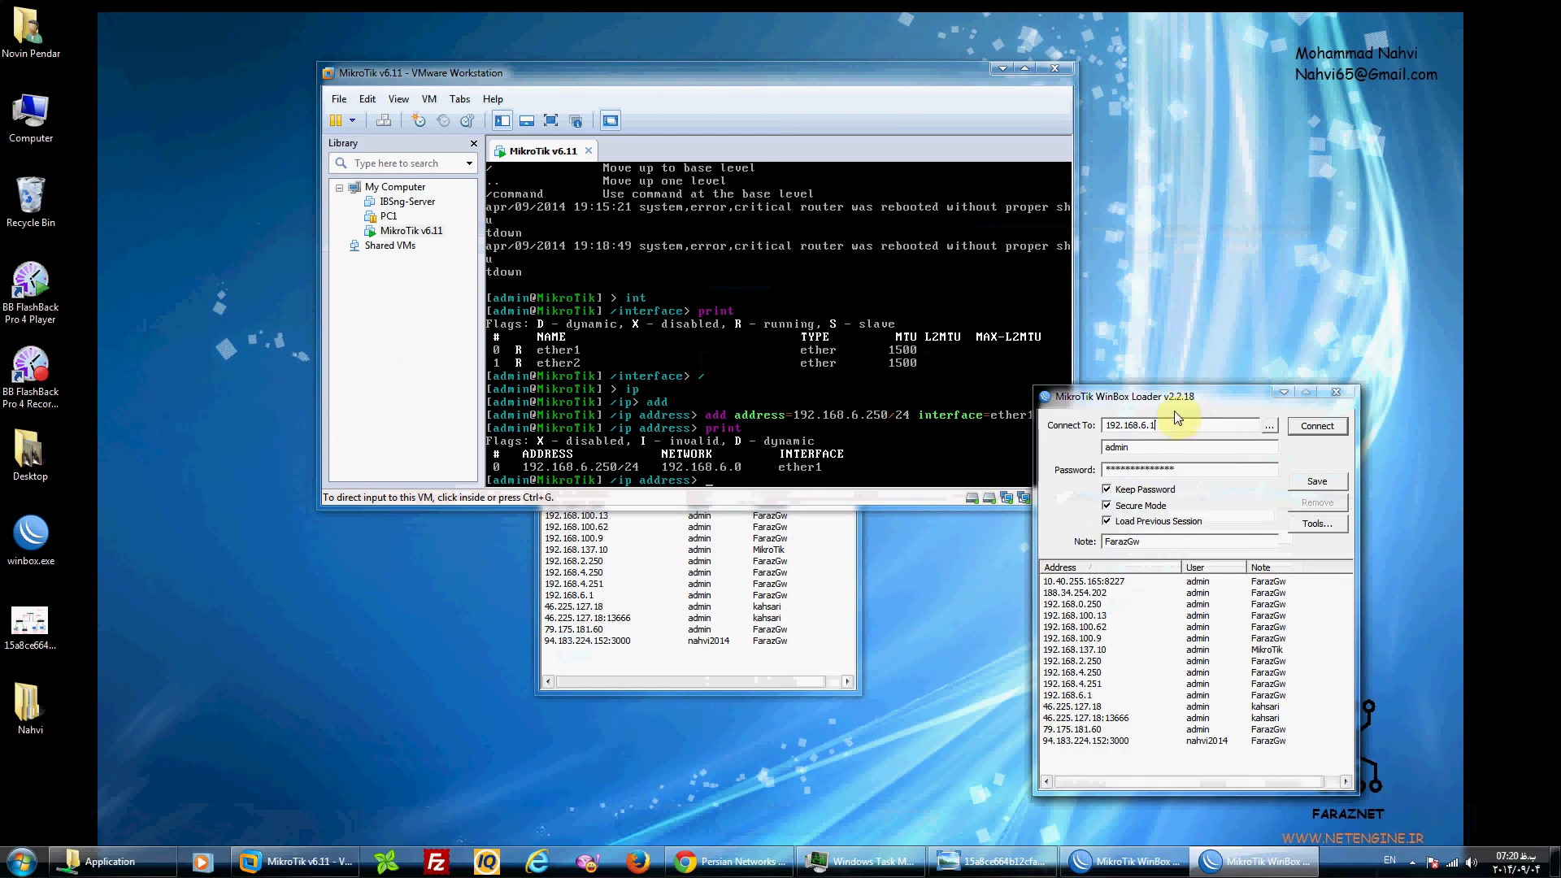
pyautogui.press('BackSpace')
pyautogui.write('250')
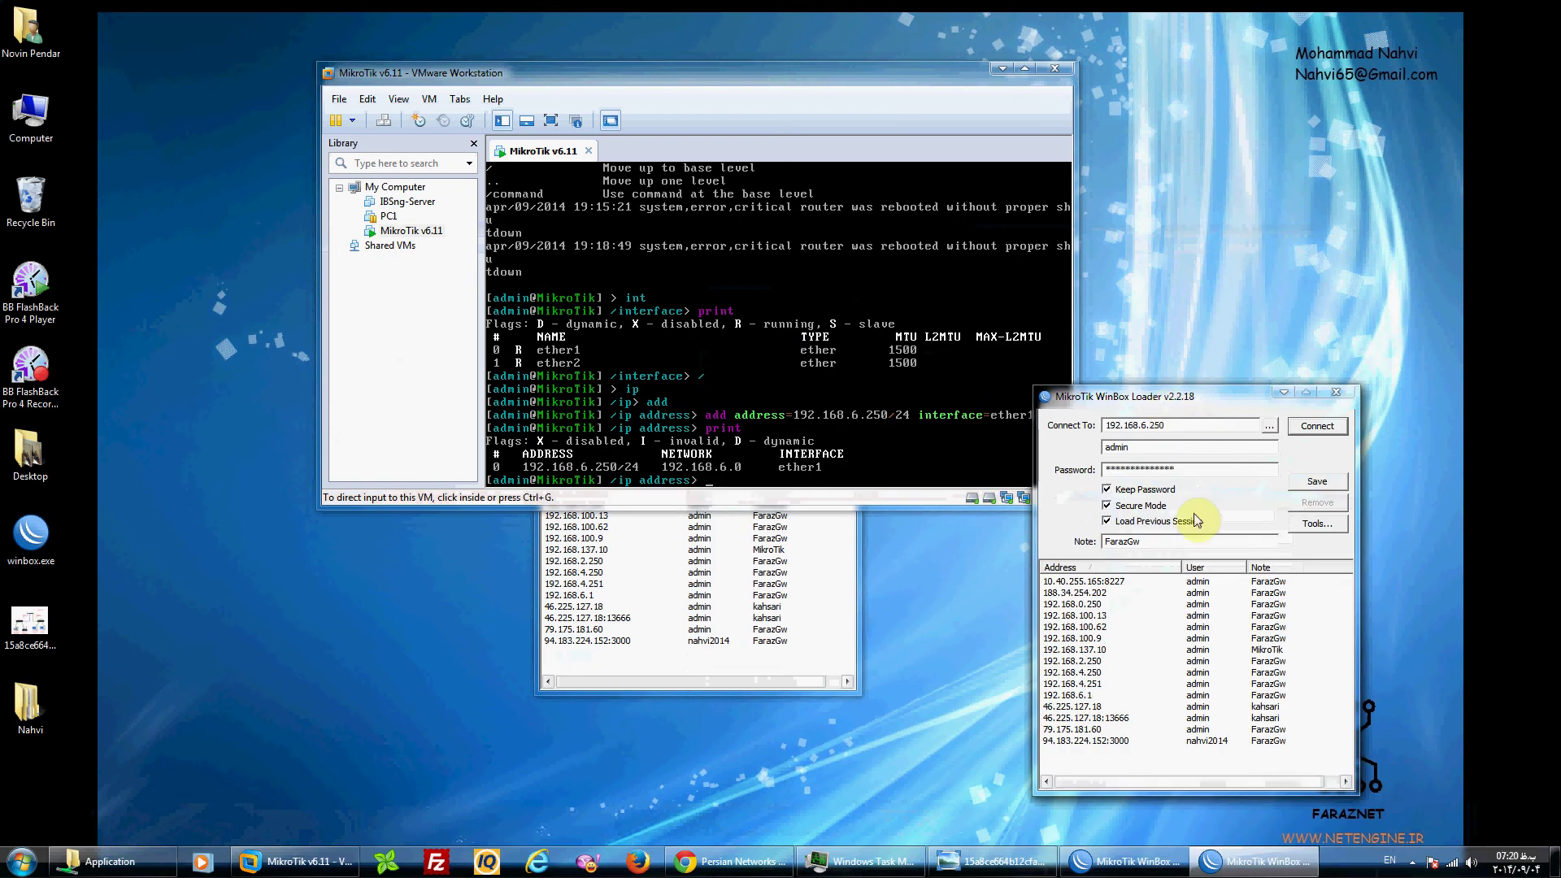
pyautogui.moveTo(1223, 467); pyautogui.dragTo(917, 465)
pyautogui.press('BackSpace')
pyautogui.click(1329, 475)
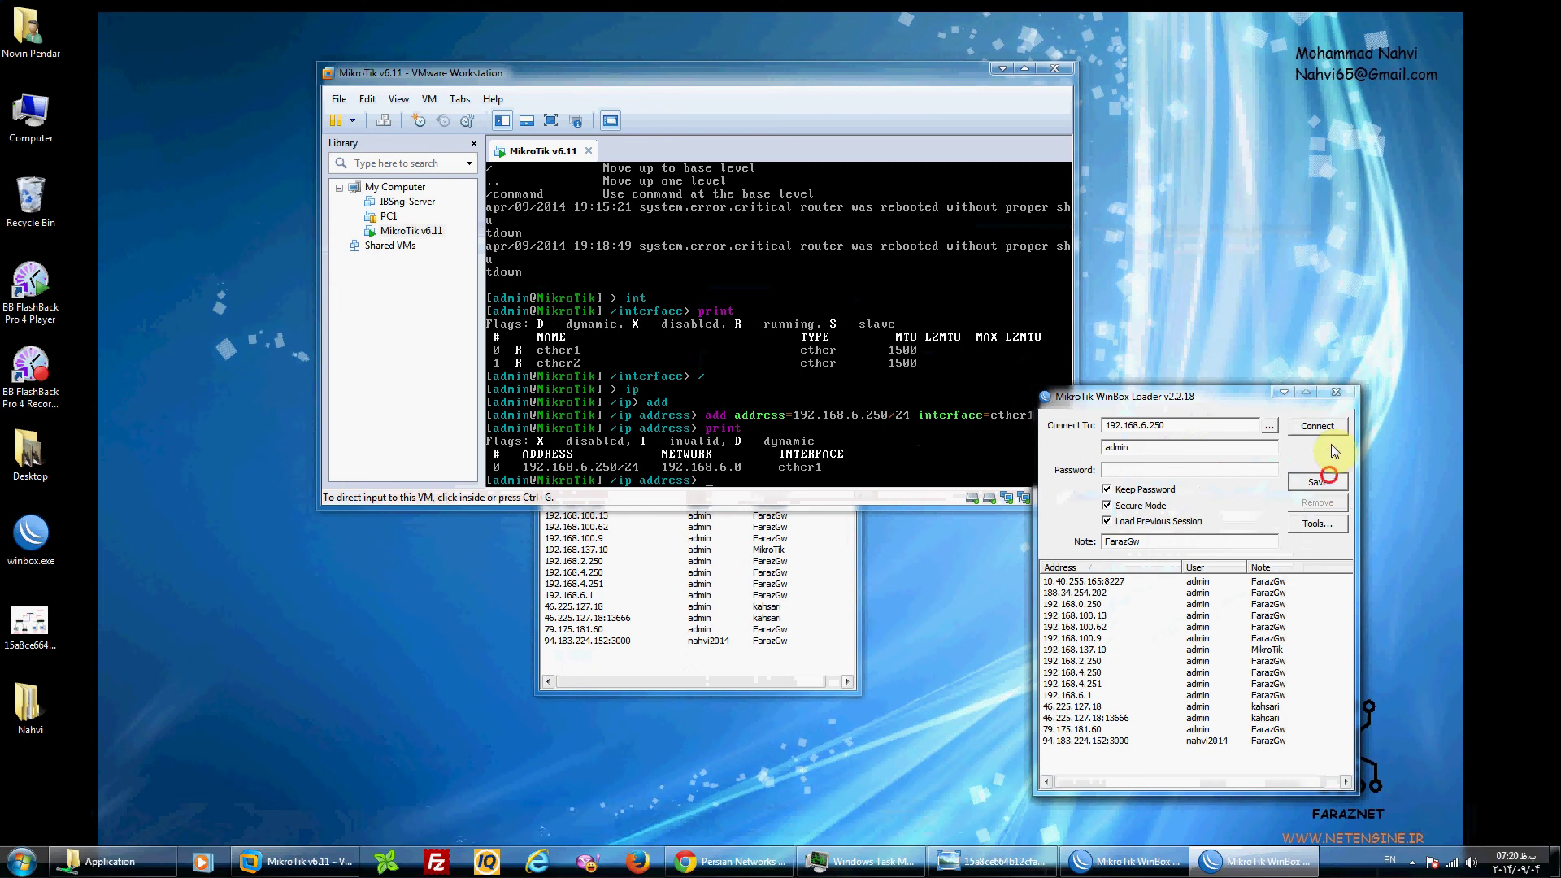
pyautogui.click(1317, 426)
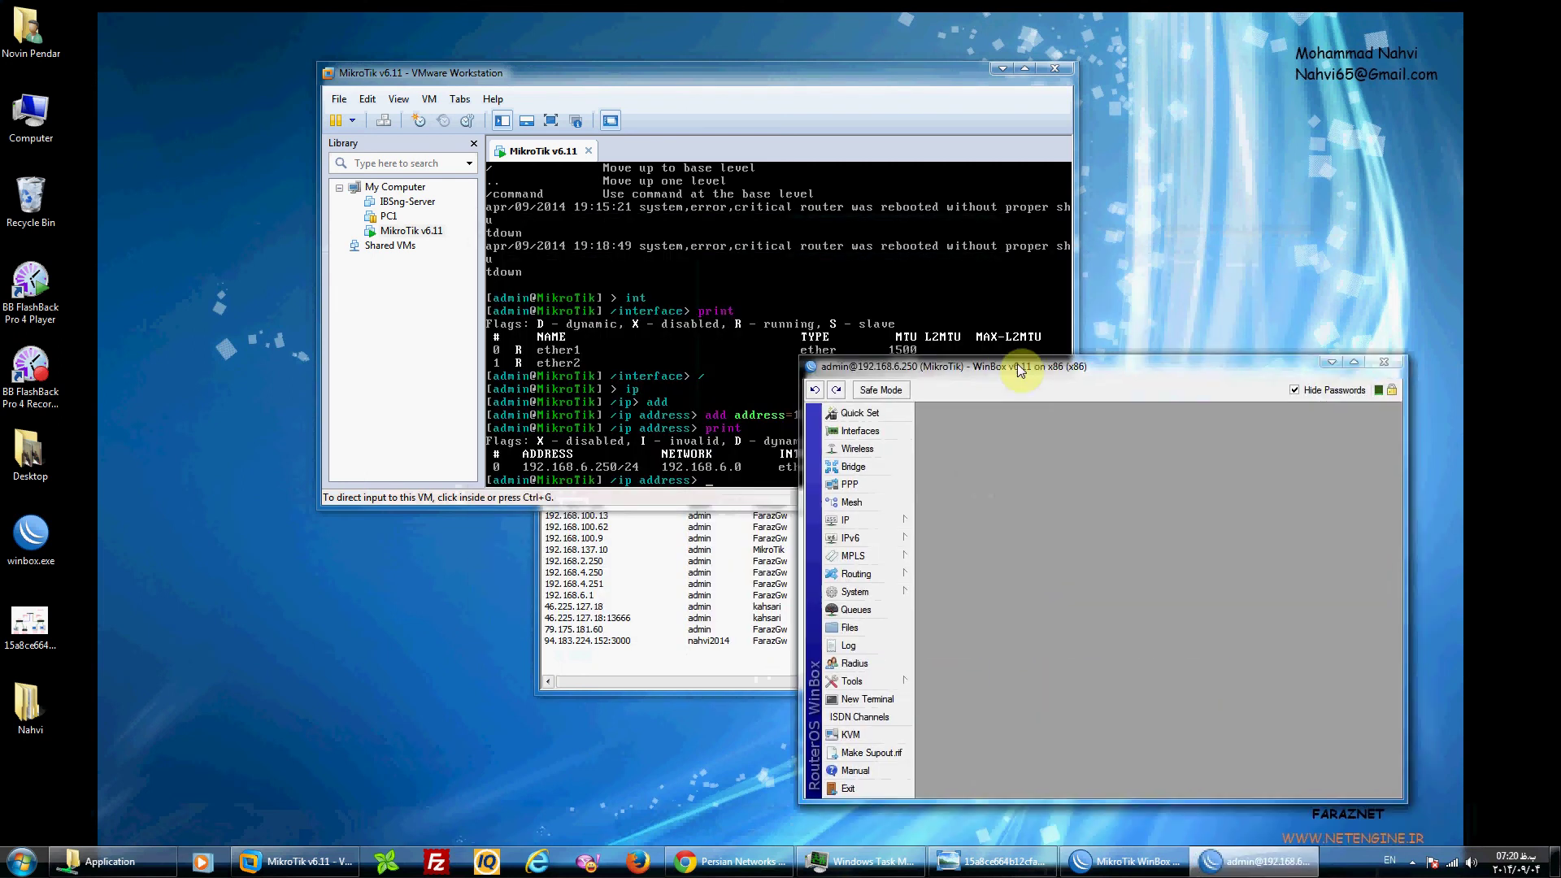
# Rearrange the VMware and WinBox windows so WinBox sits in front, near the centre of the desktop.
pyautogui.moveTo(1018, 367); pyautogui.dragTo(1014, 363)
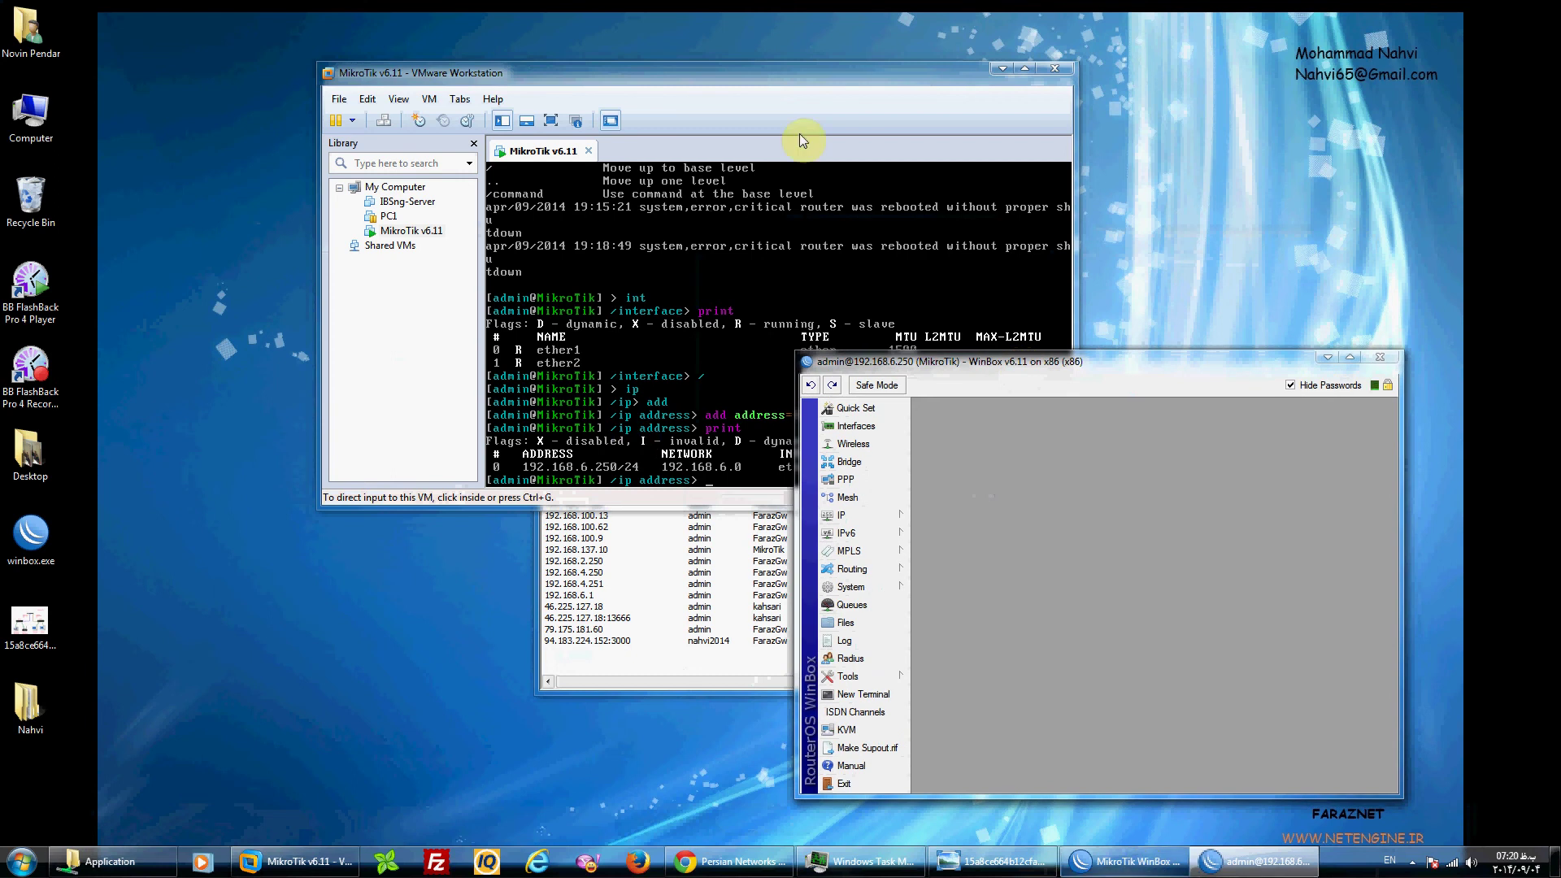
pyautogui.moveTo(705, 68); pyautogui.dragTo(606, 55)
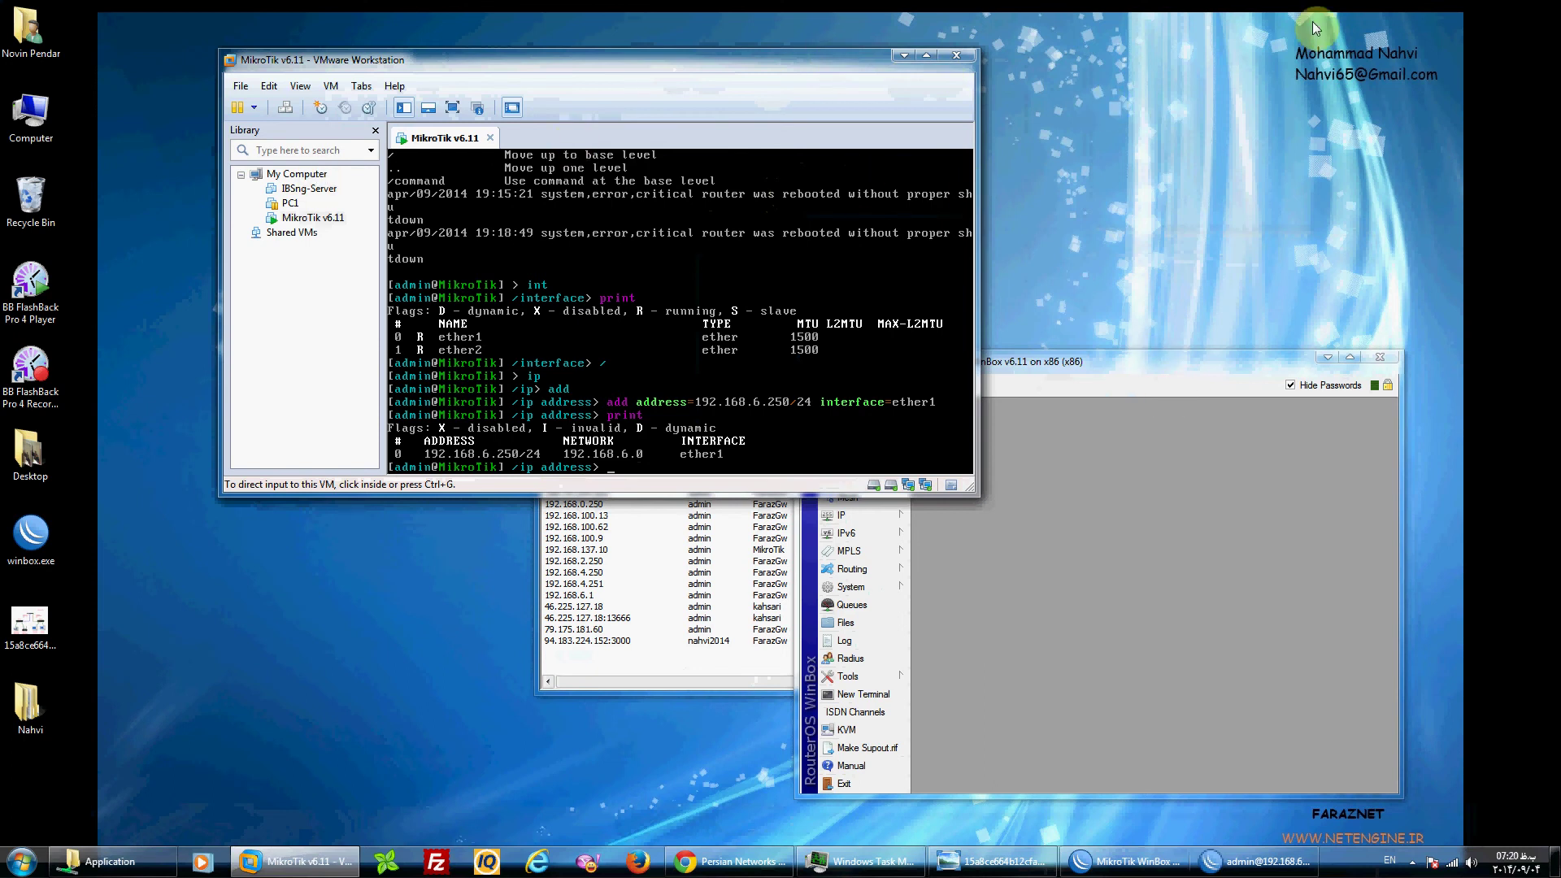
pyautogui.click(1121, 364)
pyautogui.moveTo(937, 368); pyautogui.dragTo(640, 313)
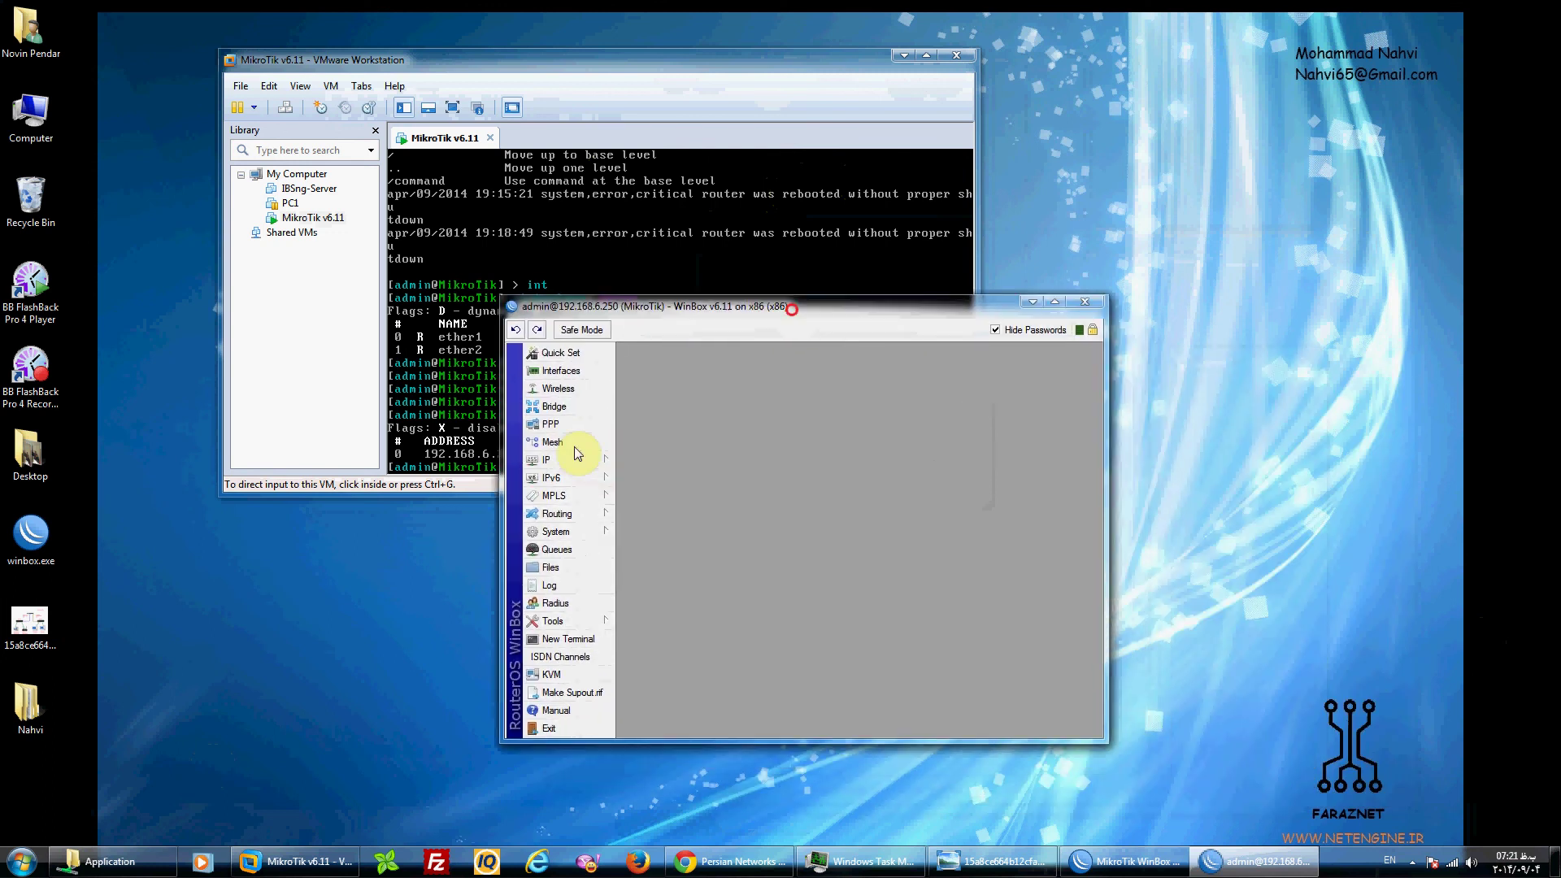
# Rename interface ether1 to WAN and give it the comment Internet.
pyautogui.click(559, 371)
pyautogui.doubleClick(719, 477)
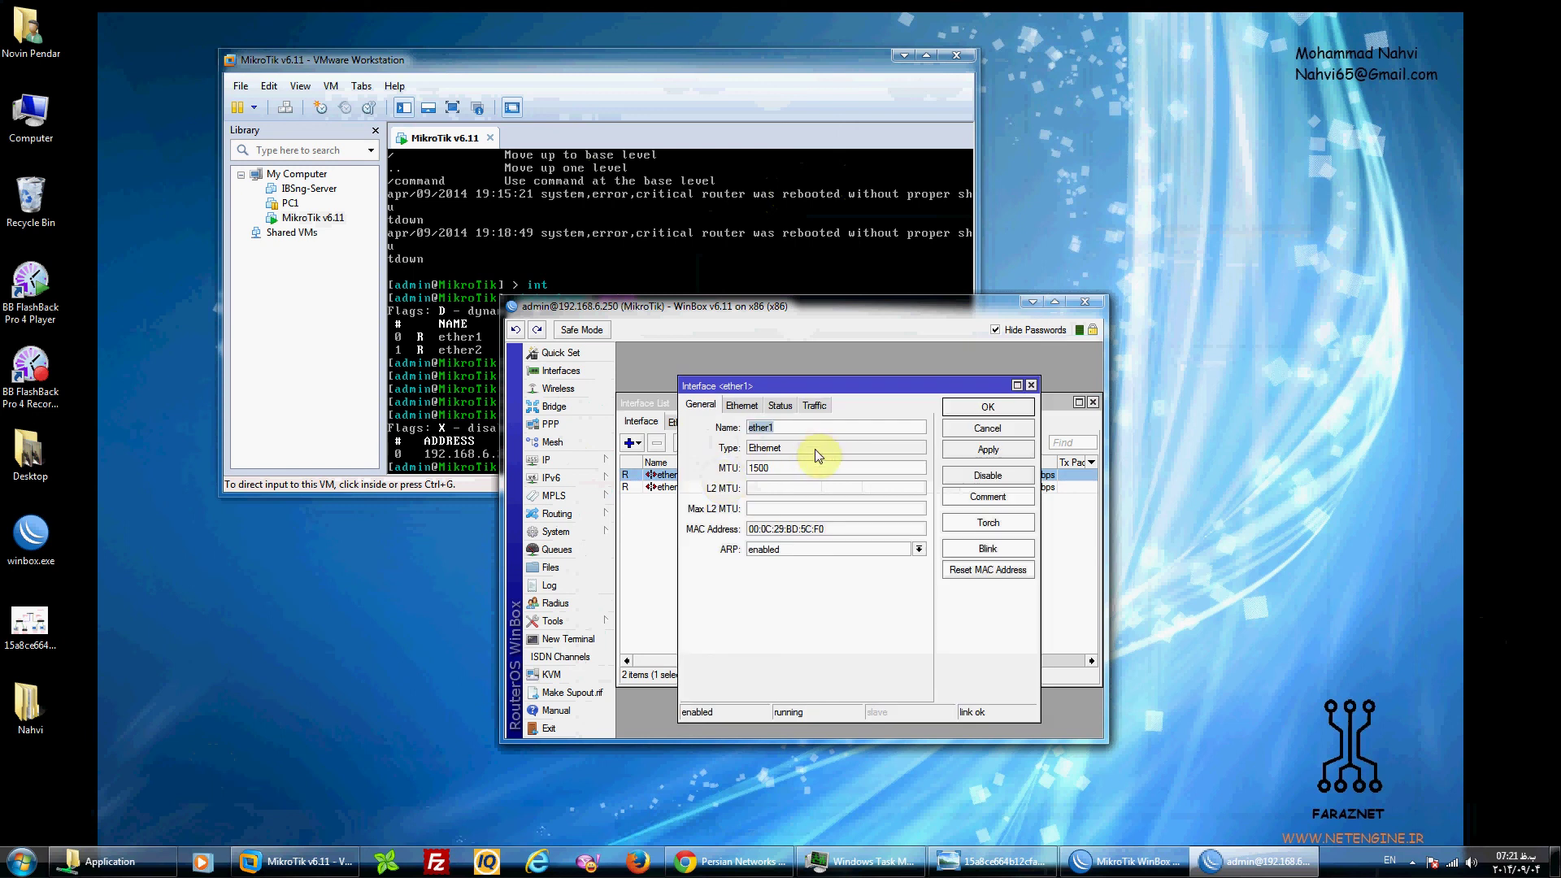
pyautogui.write('WAN')
pyautogui.click(988, 454)
pyautogui.write('-')
pyautogui.press('BackSpace')
pyautogui.press('BackSpace')
pyautogui.click(994, 498)
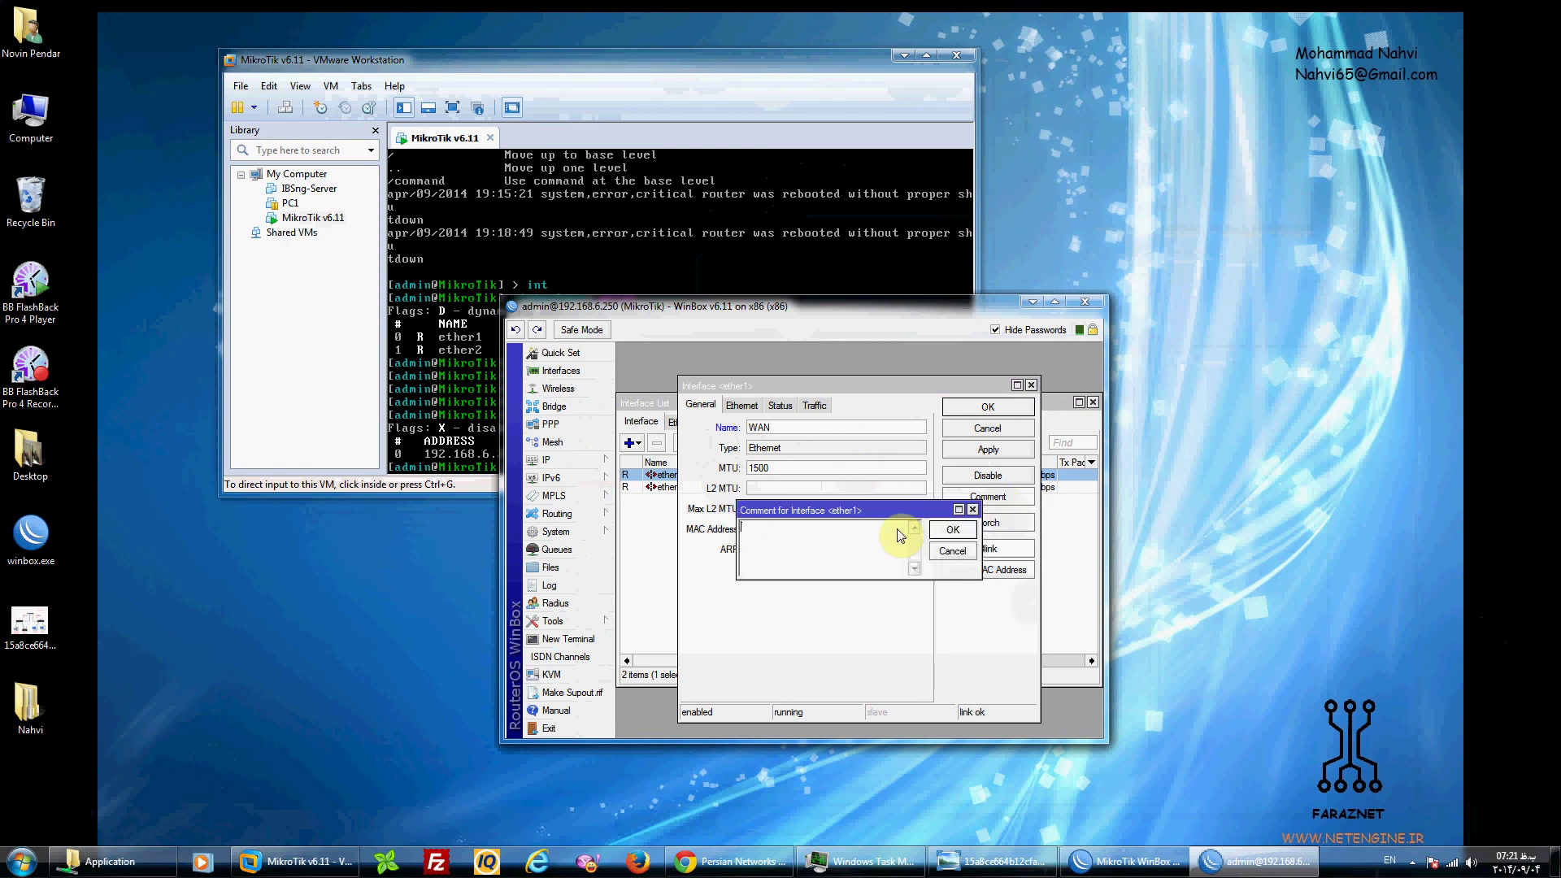
pyautogui.write('Internet')
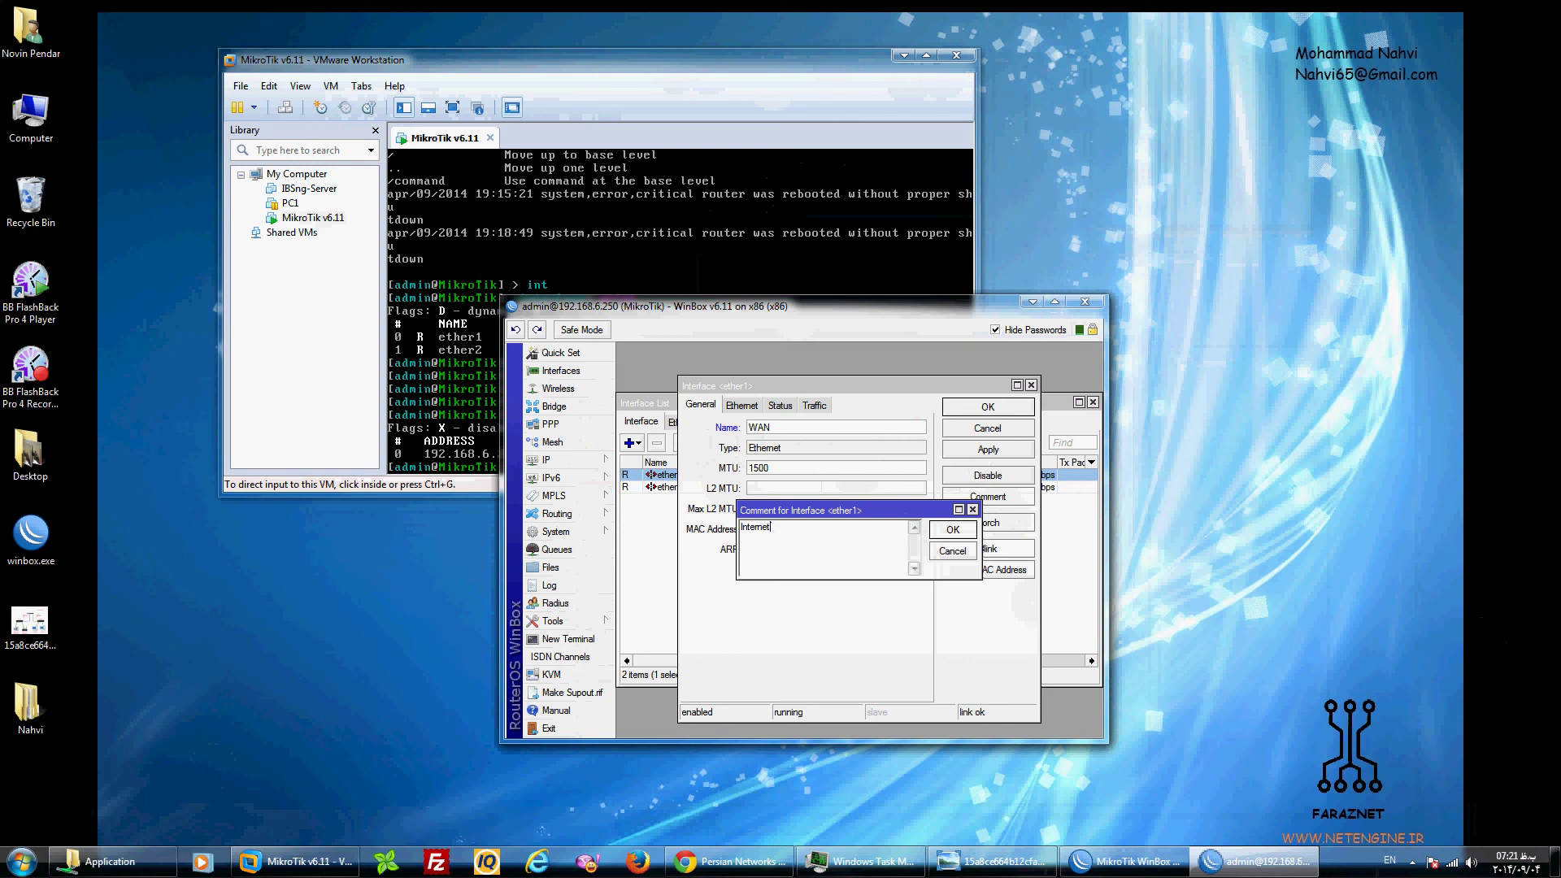
pyautogui.click(953, 529)
pyautogui.click(988, 411)
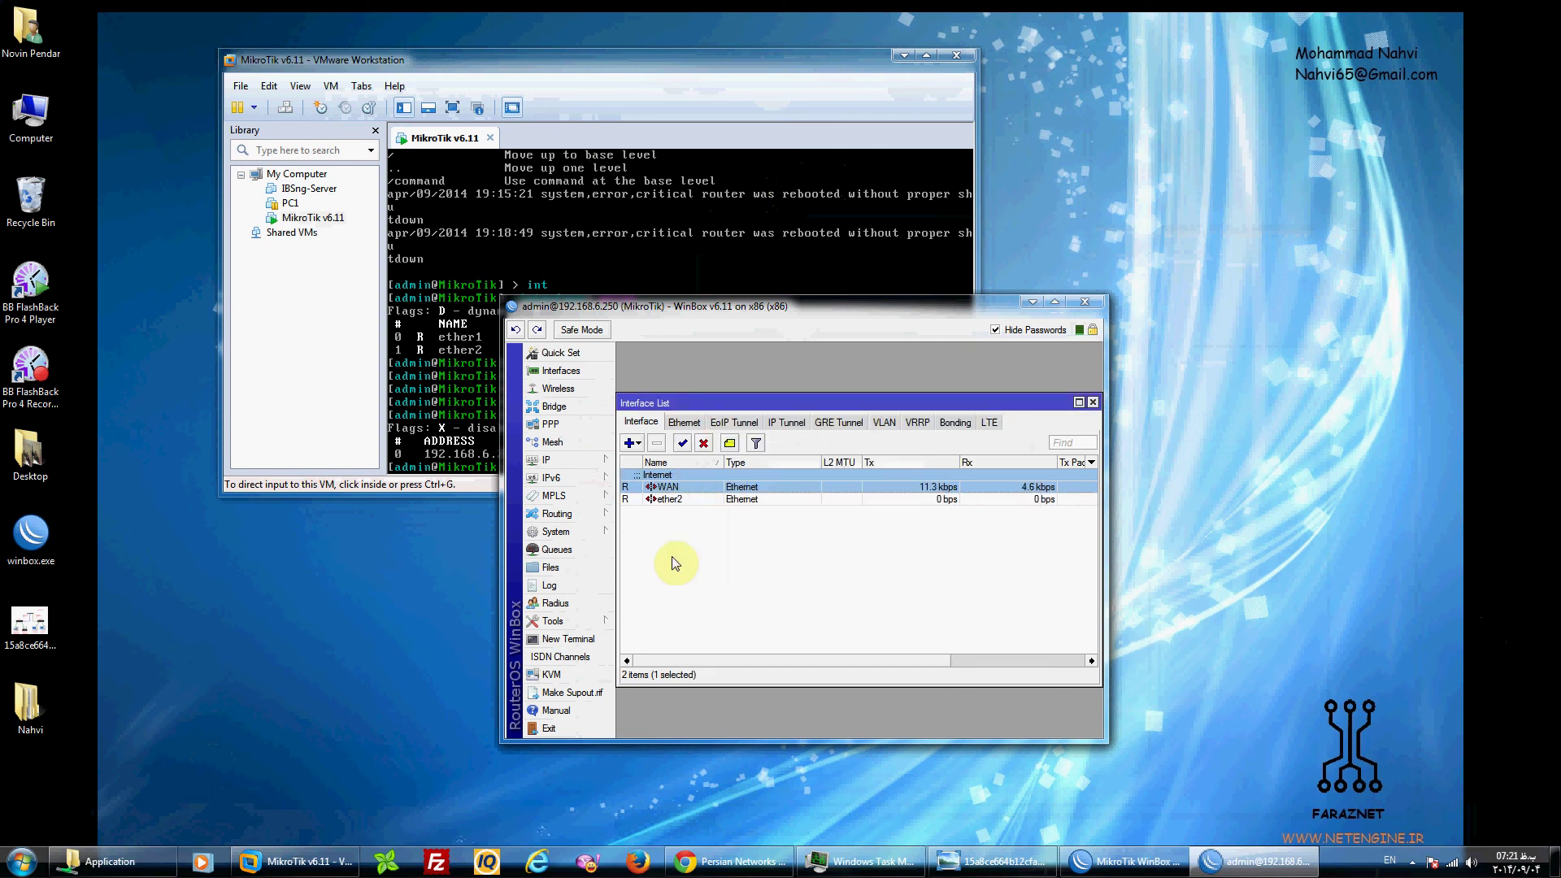
# Rename interface ether2 to LAN.
pyautogui.doubleClick(691, 499)
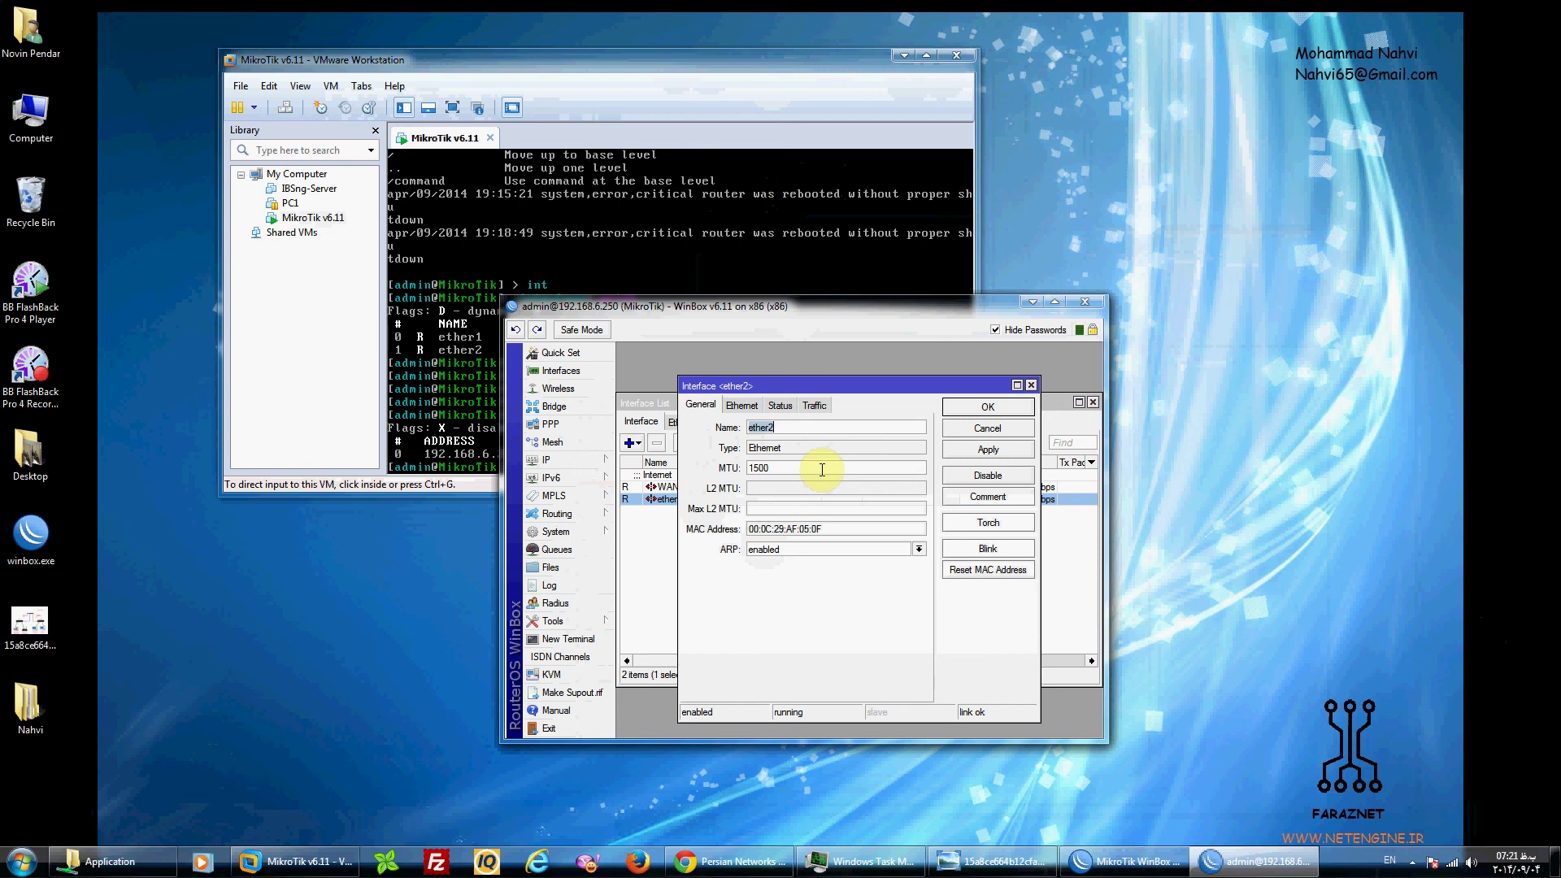
pyautogui.write('LAN')
pyautogui.click(988, 407)
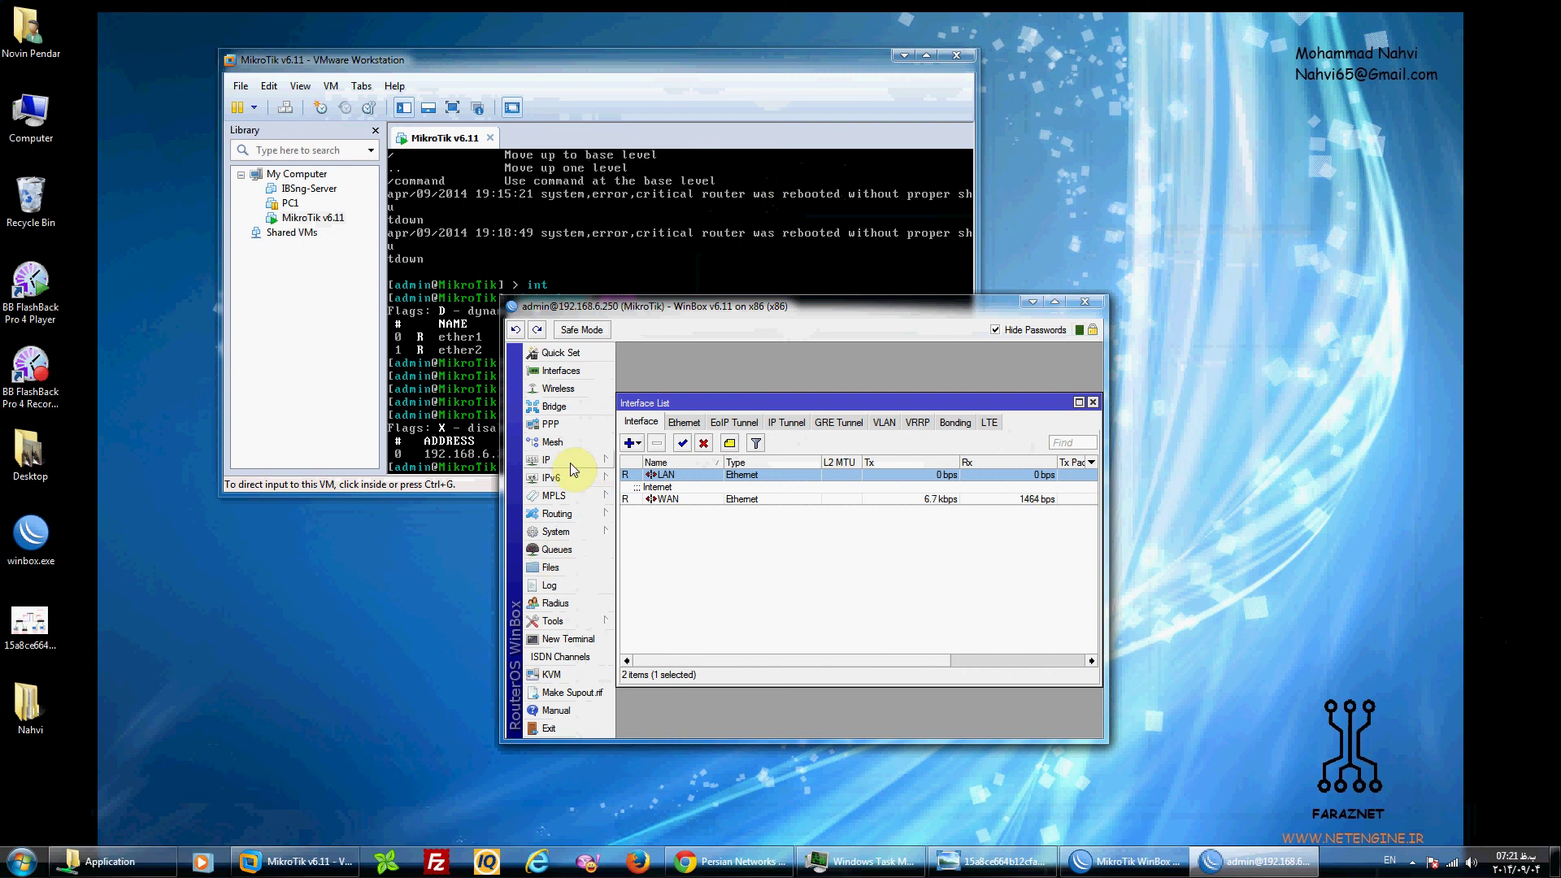
# Check the LAN address in the network diagram, assign 172.16.10.1/24 to the LAN interface, and widen the address list's Address column.
pyautogui.click(992, 861)
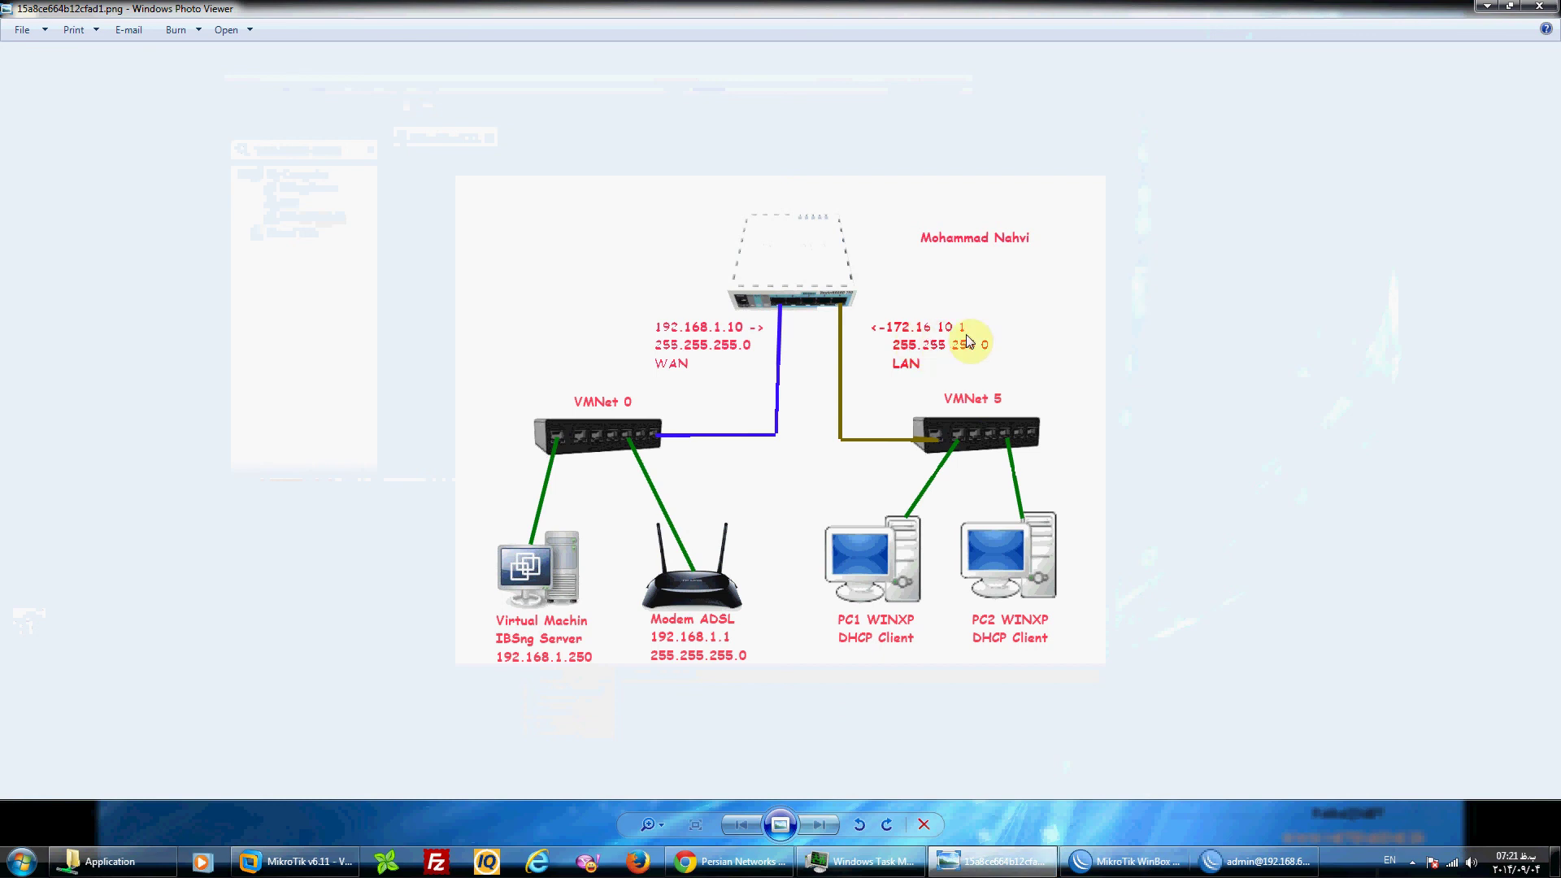
pyautogui.click(1482, 9)
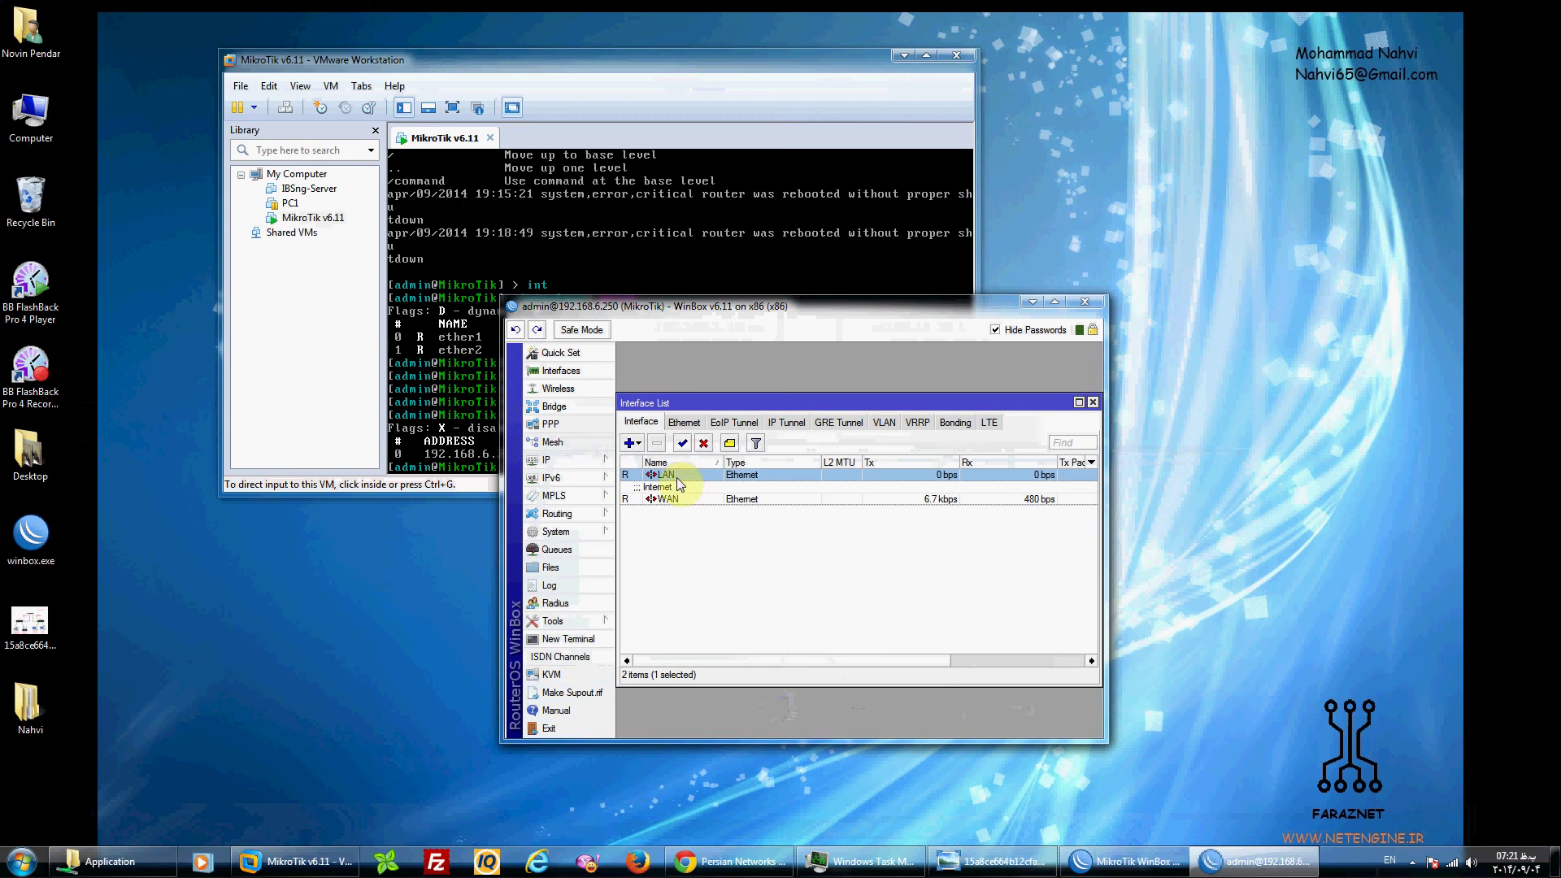
pyautogui.click(592, 468)
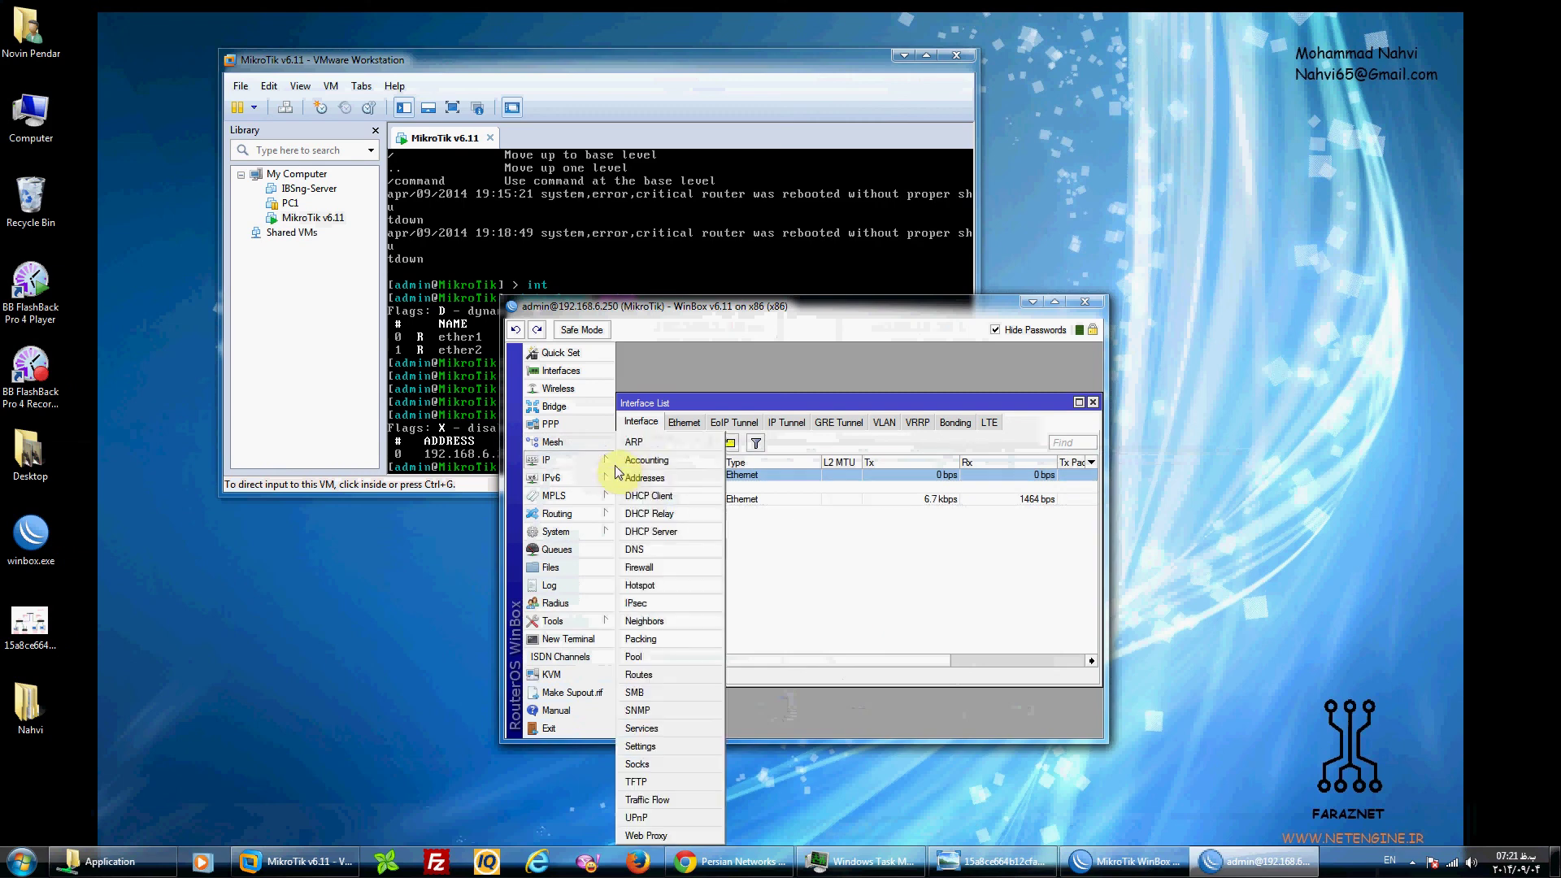
pyautogui.click(651, 493)
pyautogui.click(737, 432)
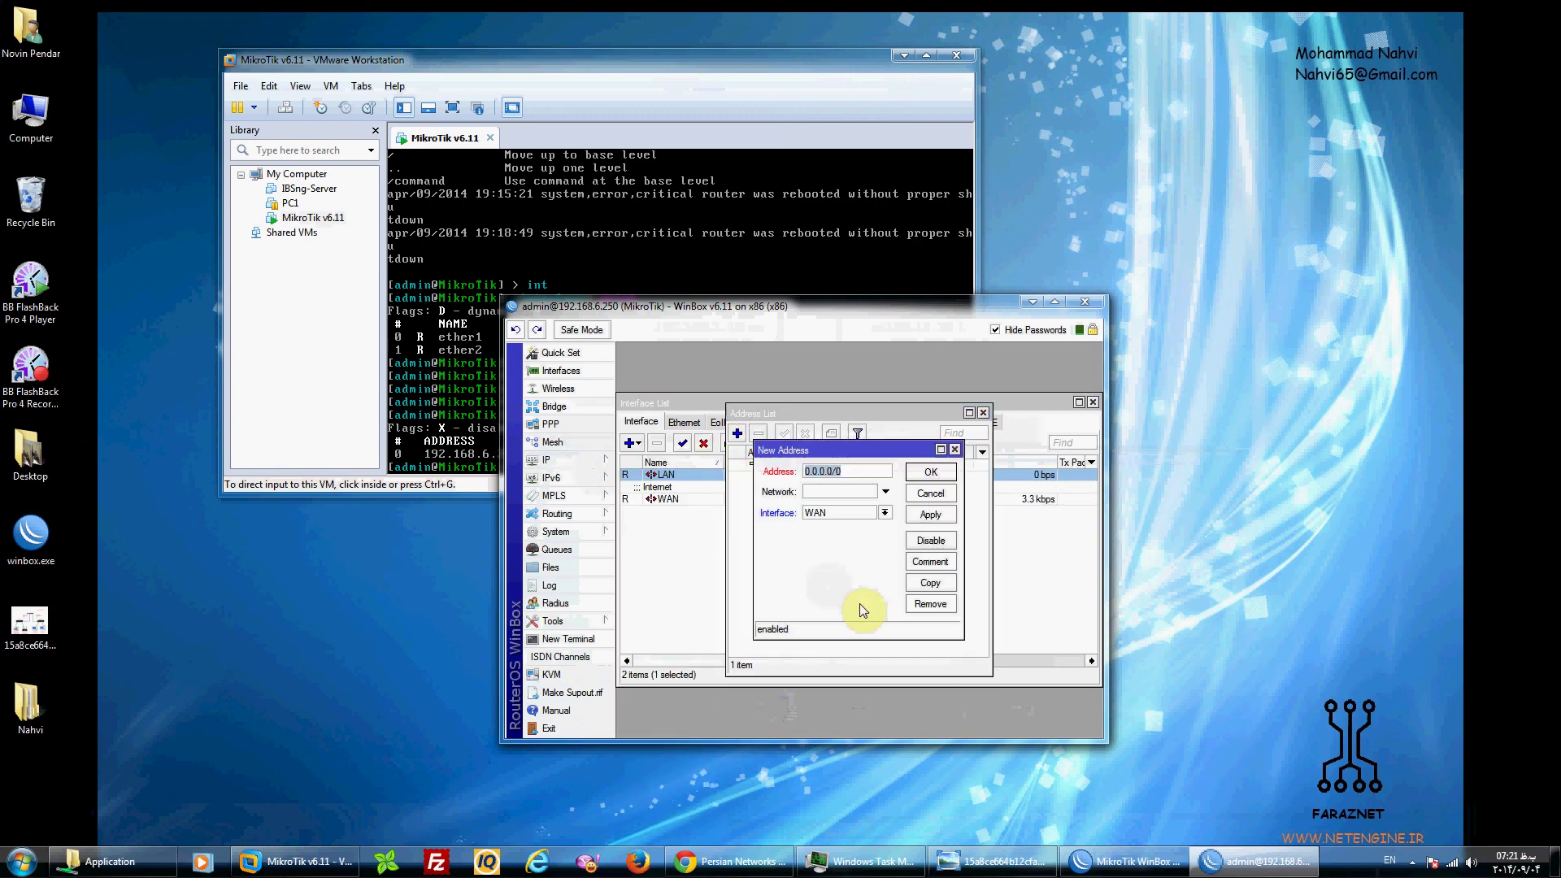
pyautogui.write('172.16.10.1/24')
pyautogui.click(885, 514)
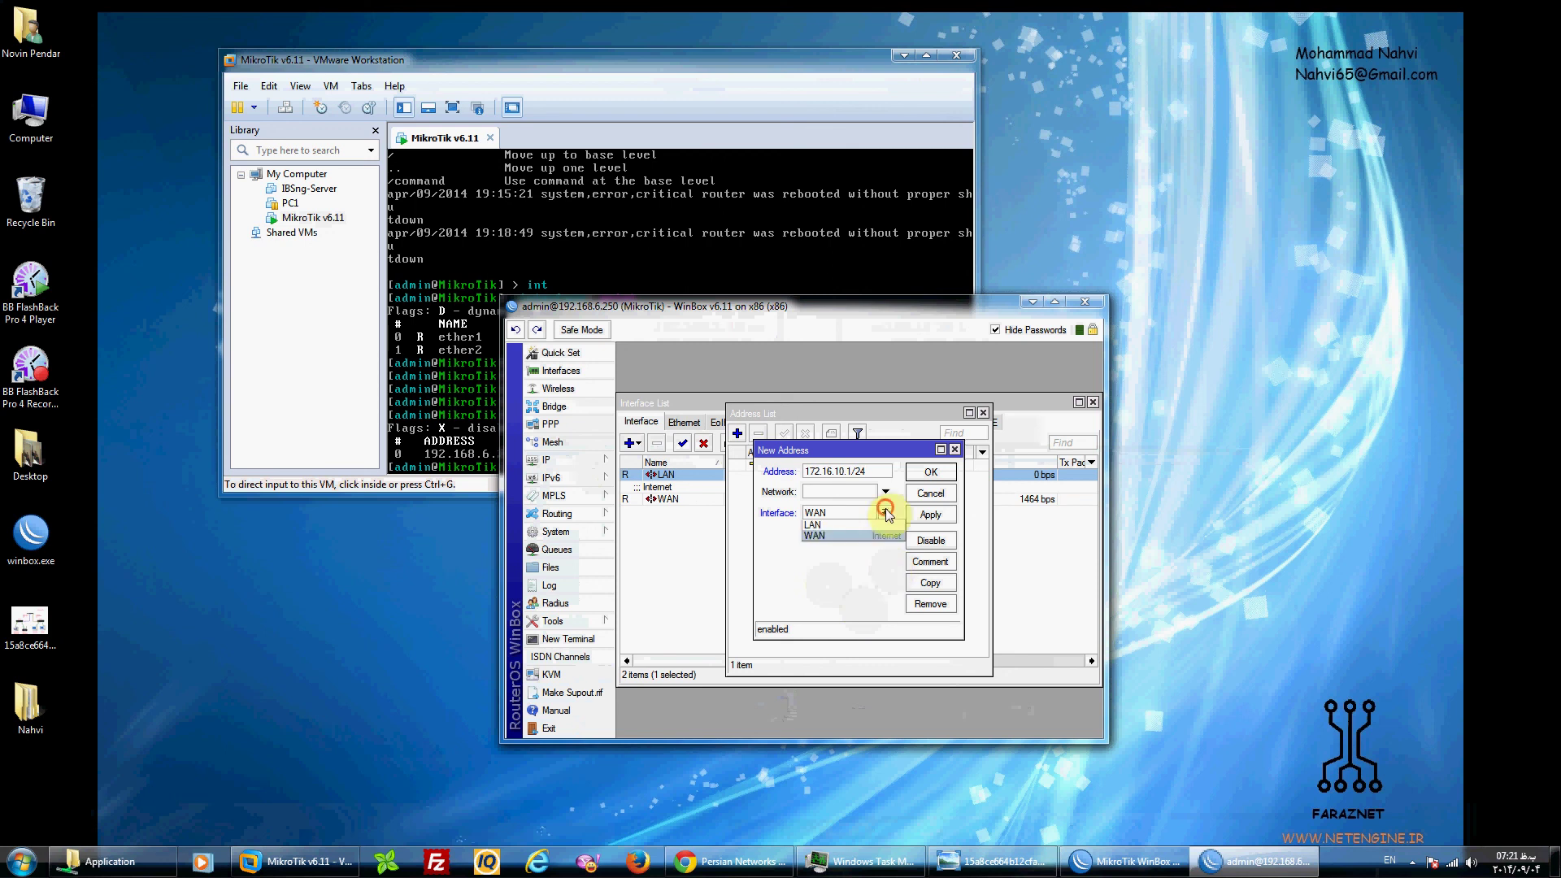
pyautogui.click(833, 524)
pyautogui.click(931, 515)
pyautogui.click(921, 478)
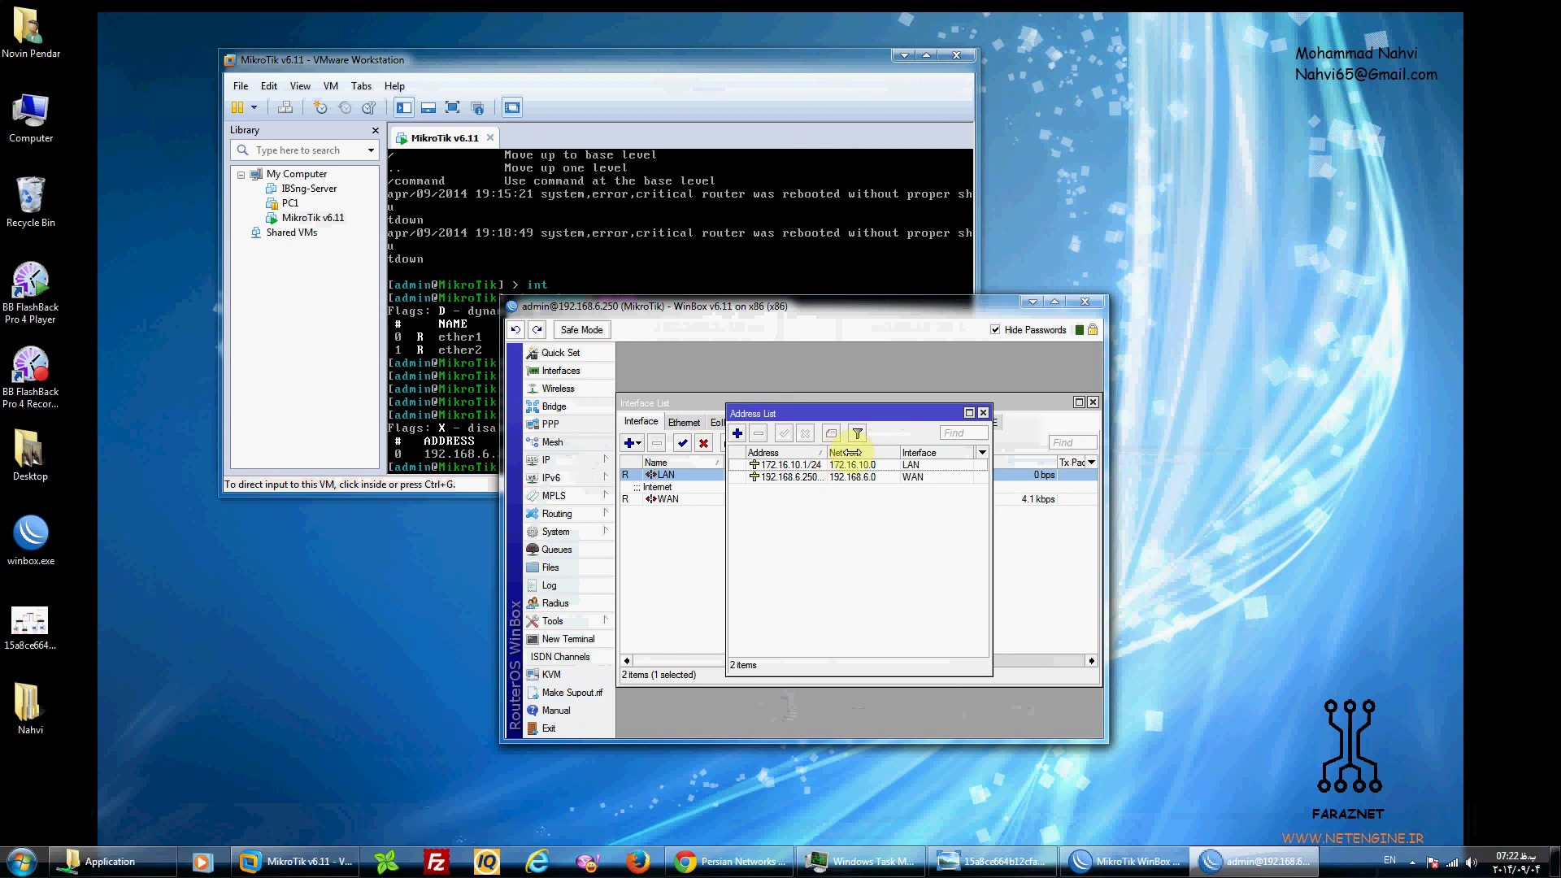
pyautogui.doubleClick(845, 452)
pyautogui.click(805, 465)
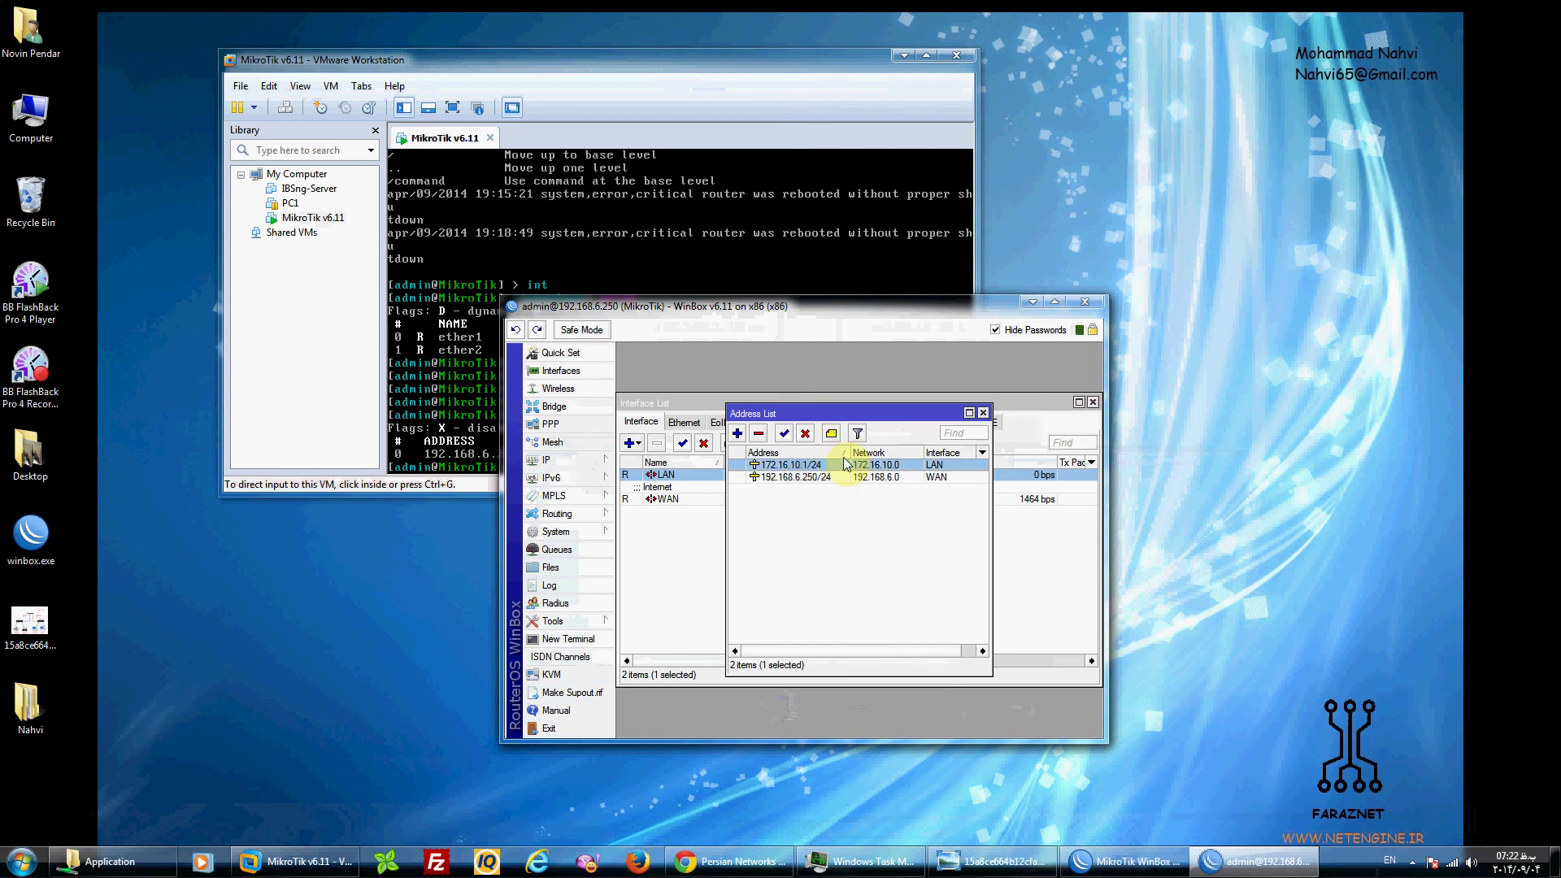